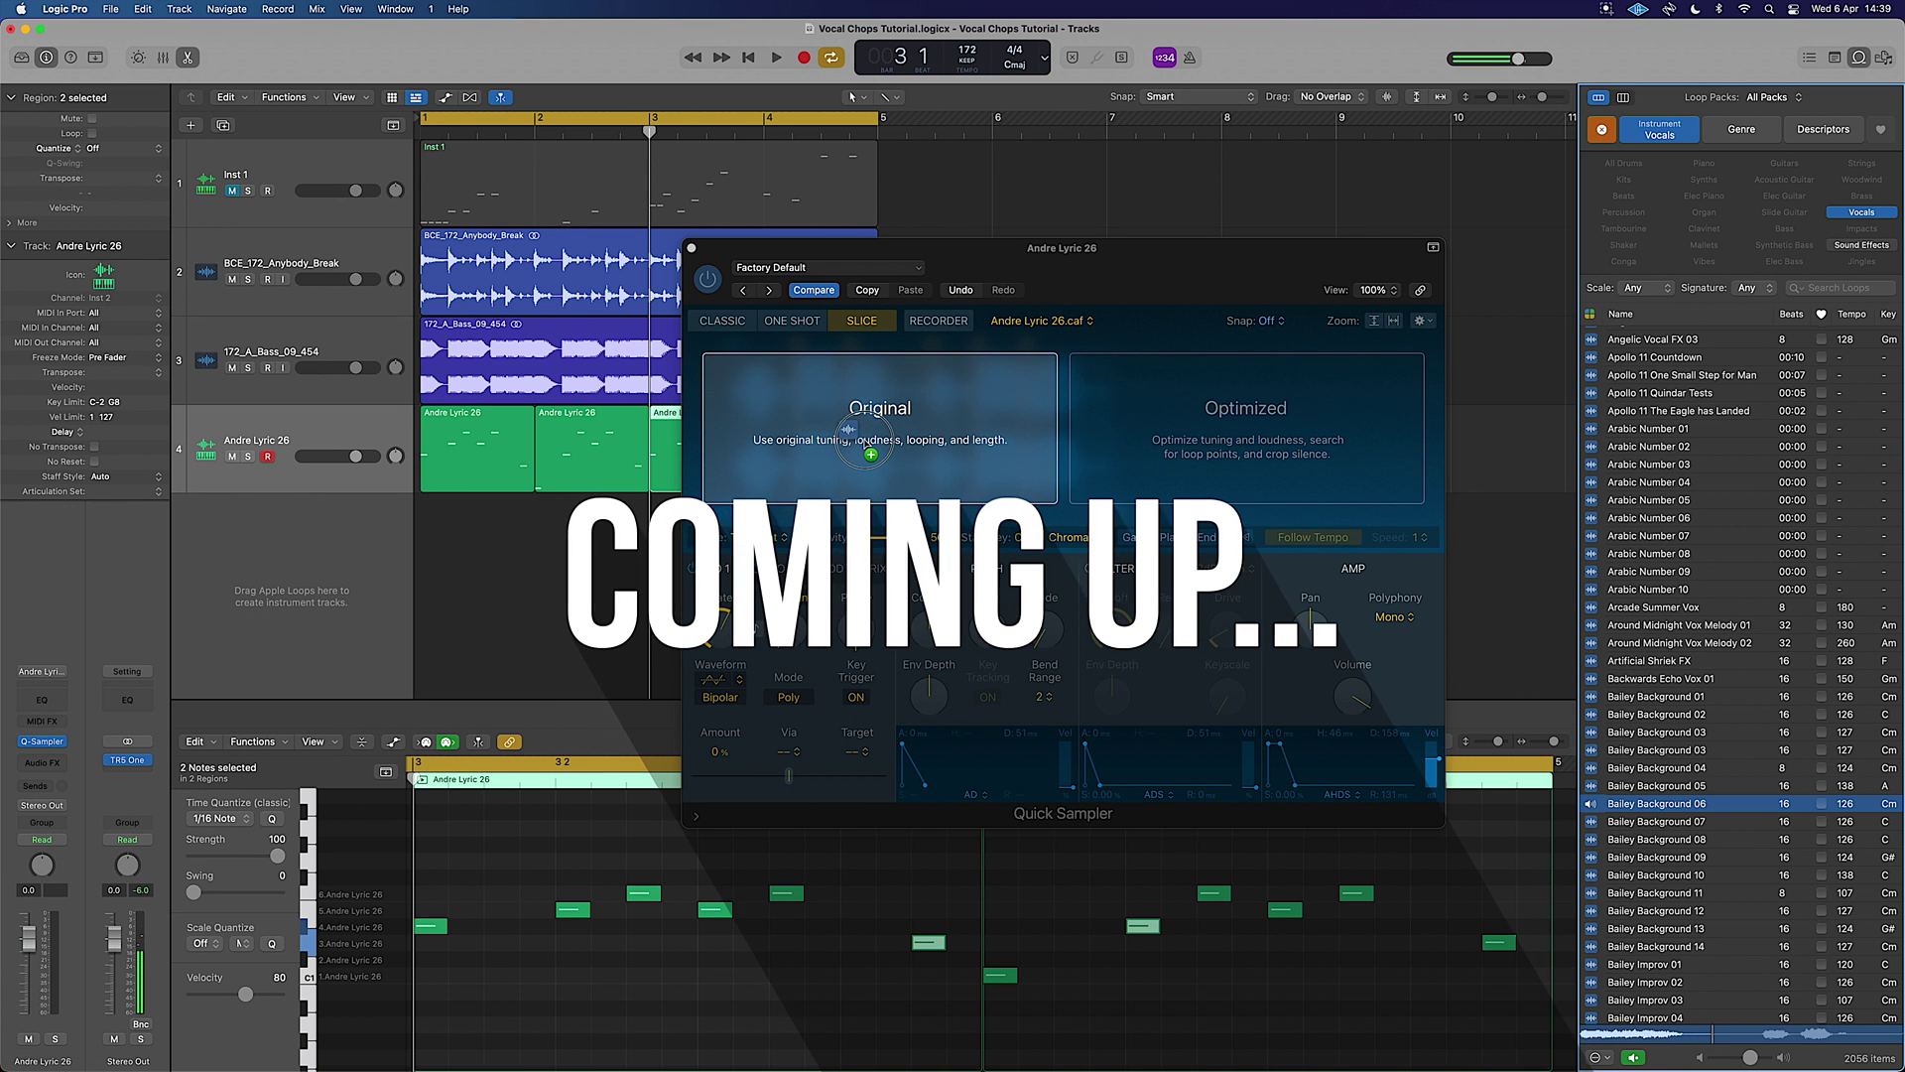
Step: Mute the Inst 1 track, audition the drum break and bass, and bring up the Loop Browser
key("space")
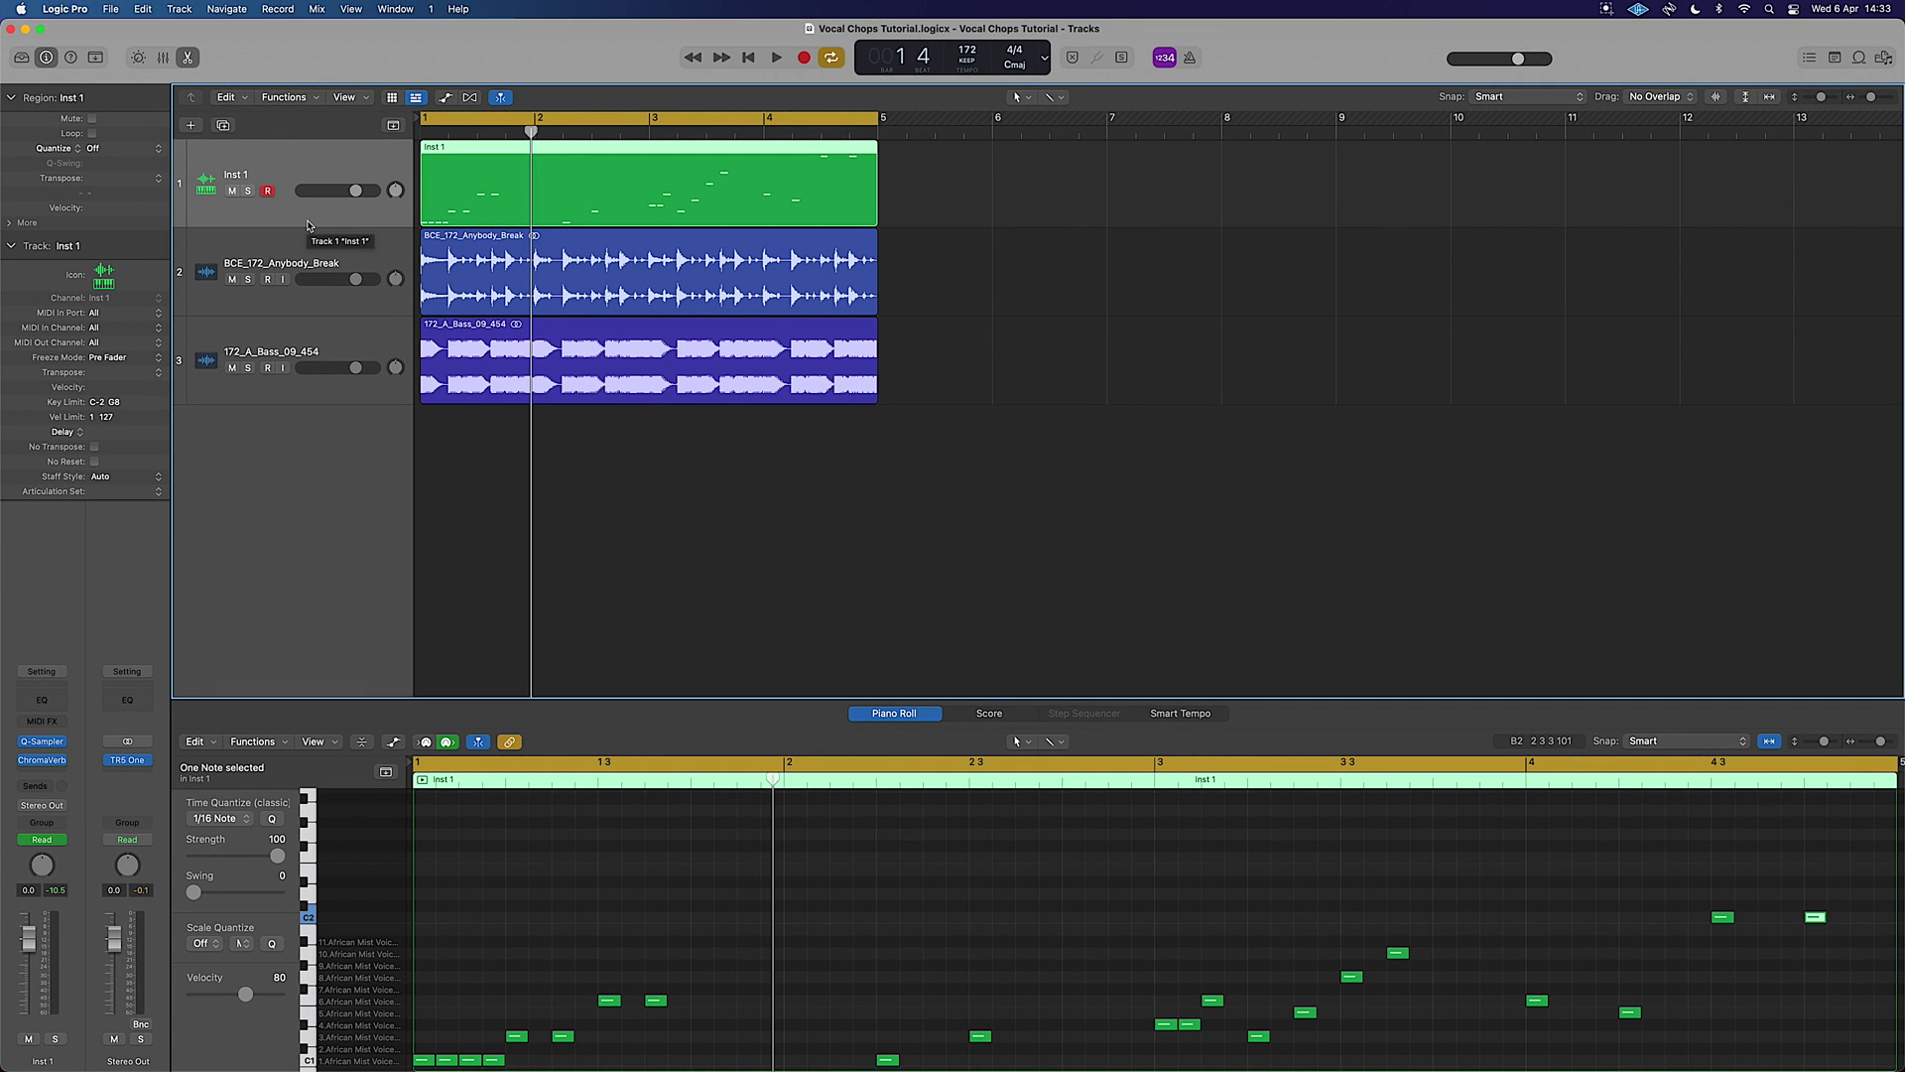
left_click(233, 192)
key("space")
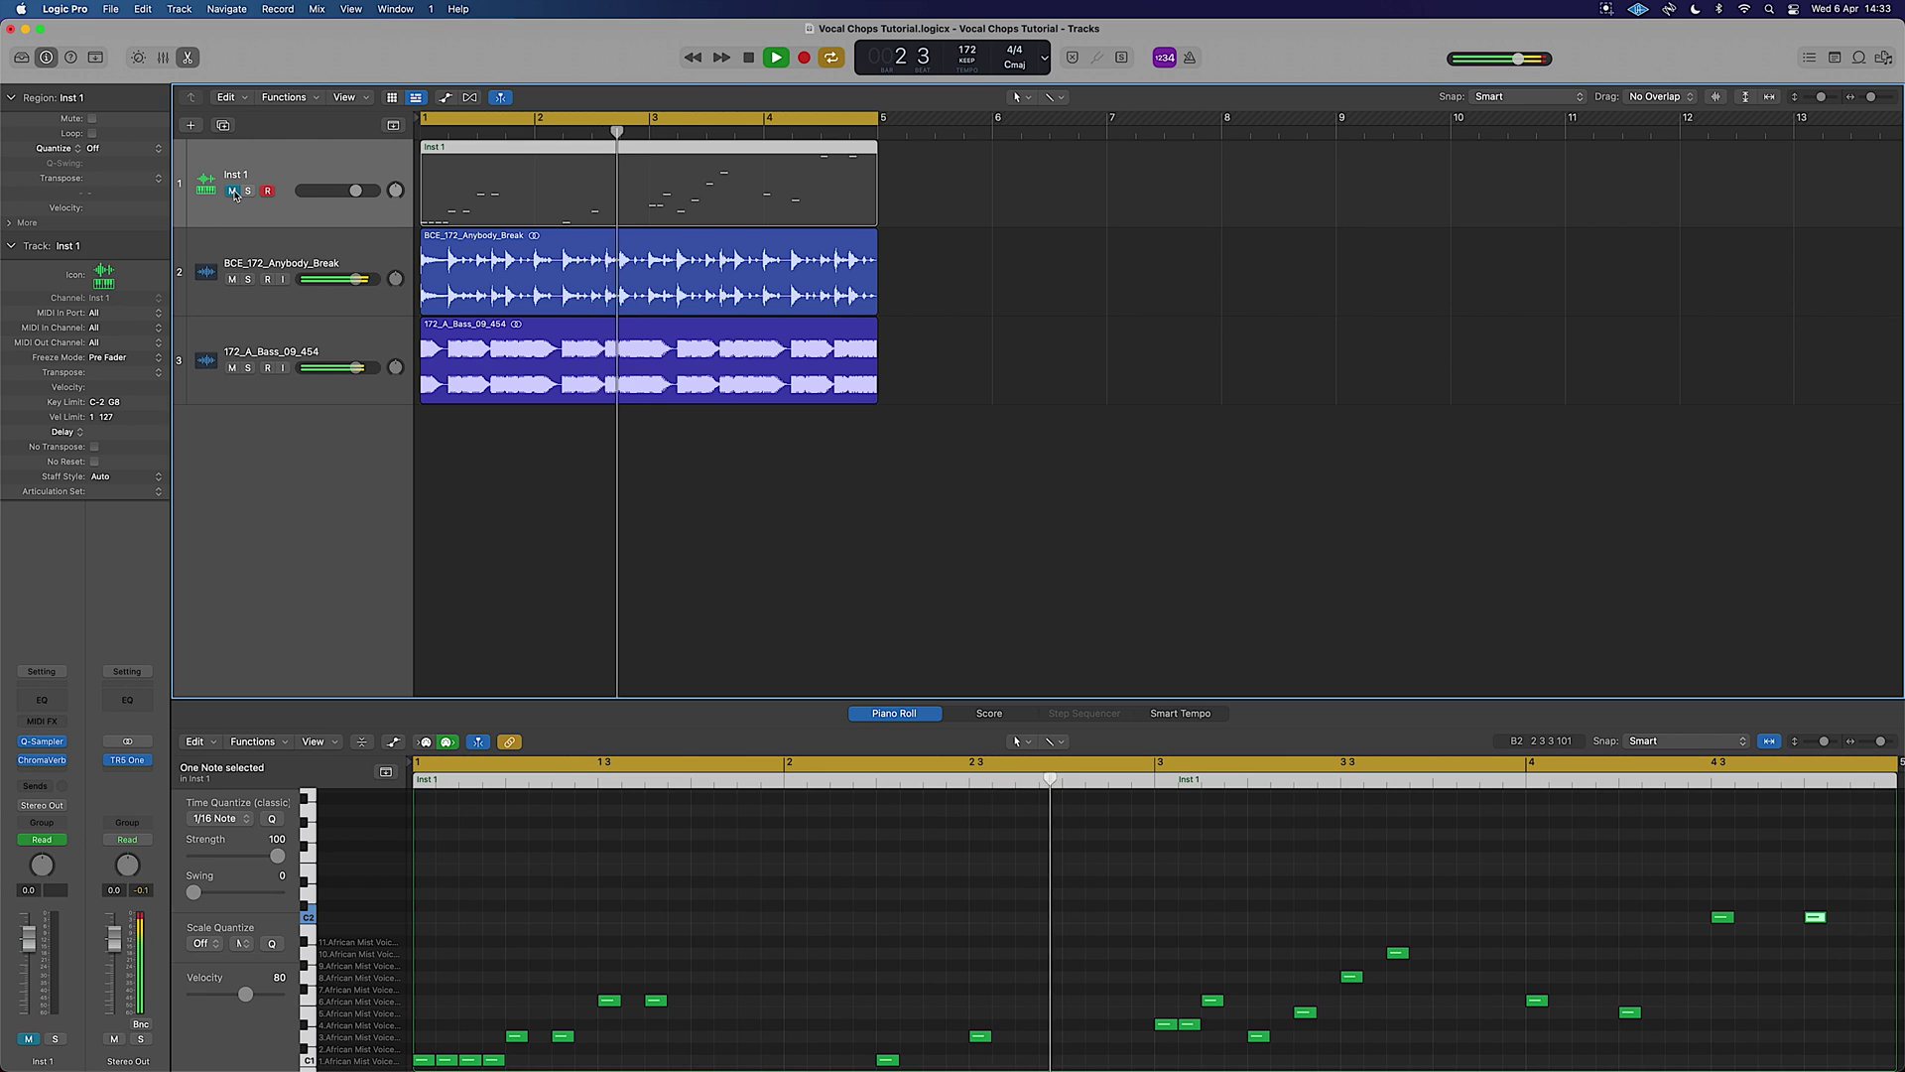
key("space")
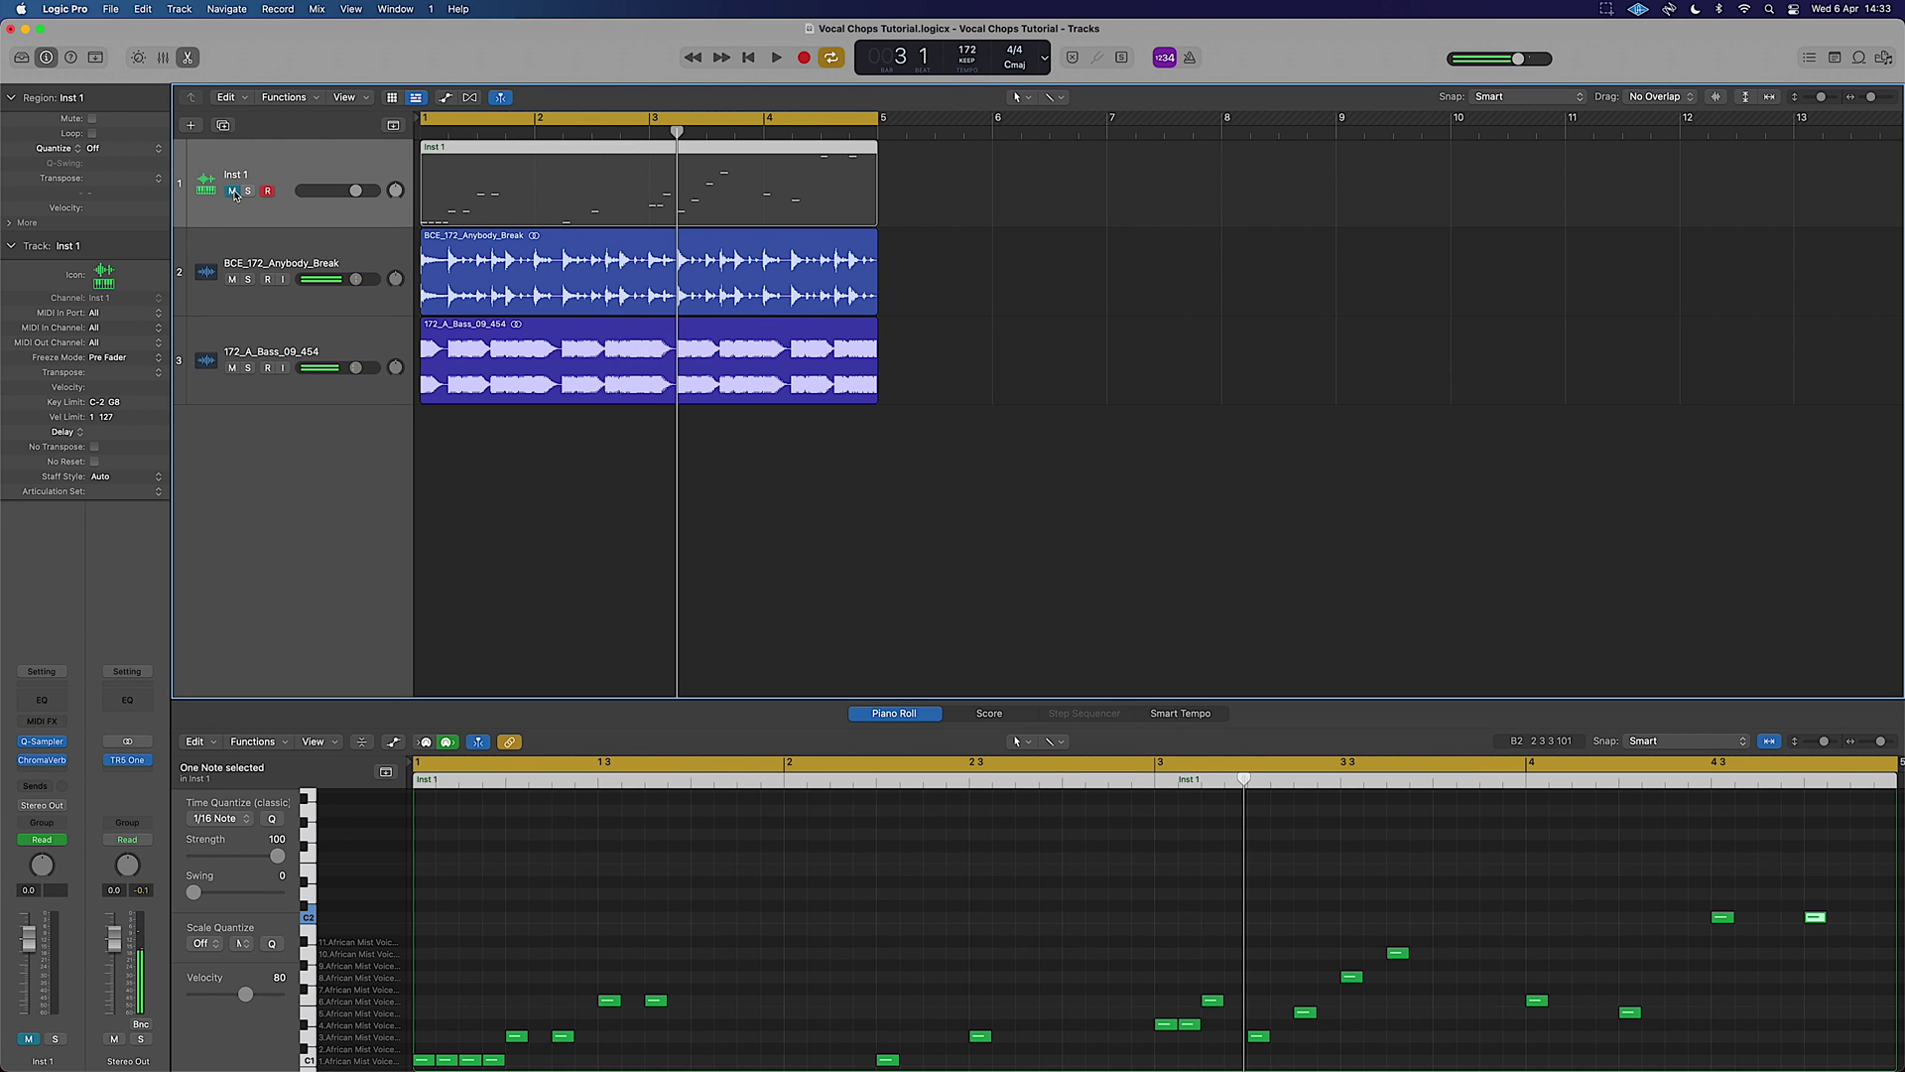
left_click(1858, 57)
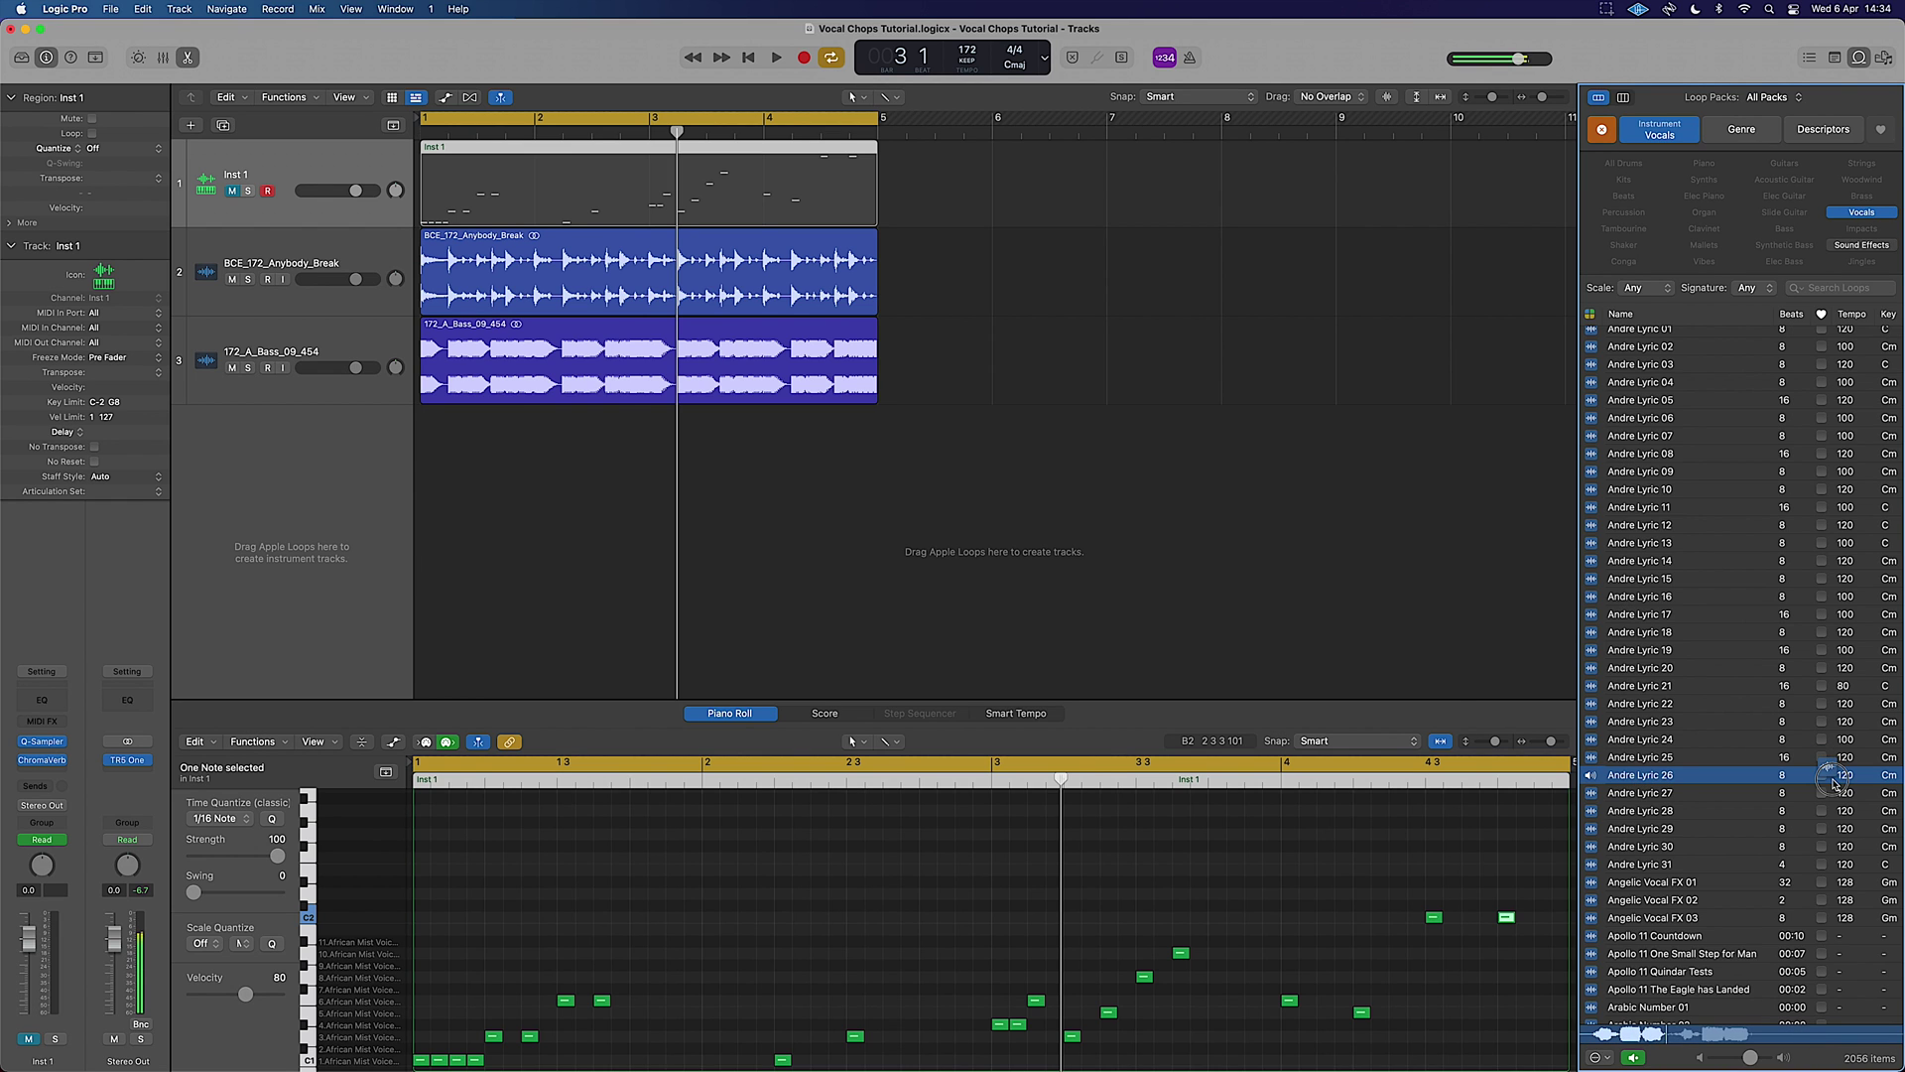
Step: Drop the Andre Lyric 26 loop into a new Quick Sampler track in Slice mode, sliced C1 to C2
left_click_drag(1447, 719, 385, 472)
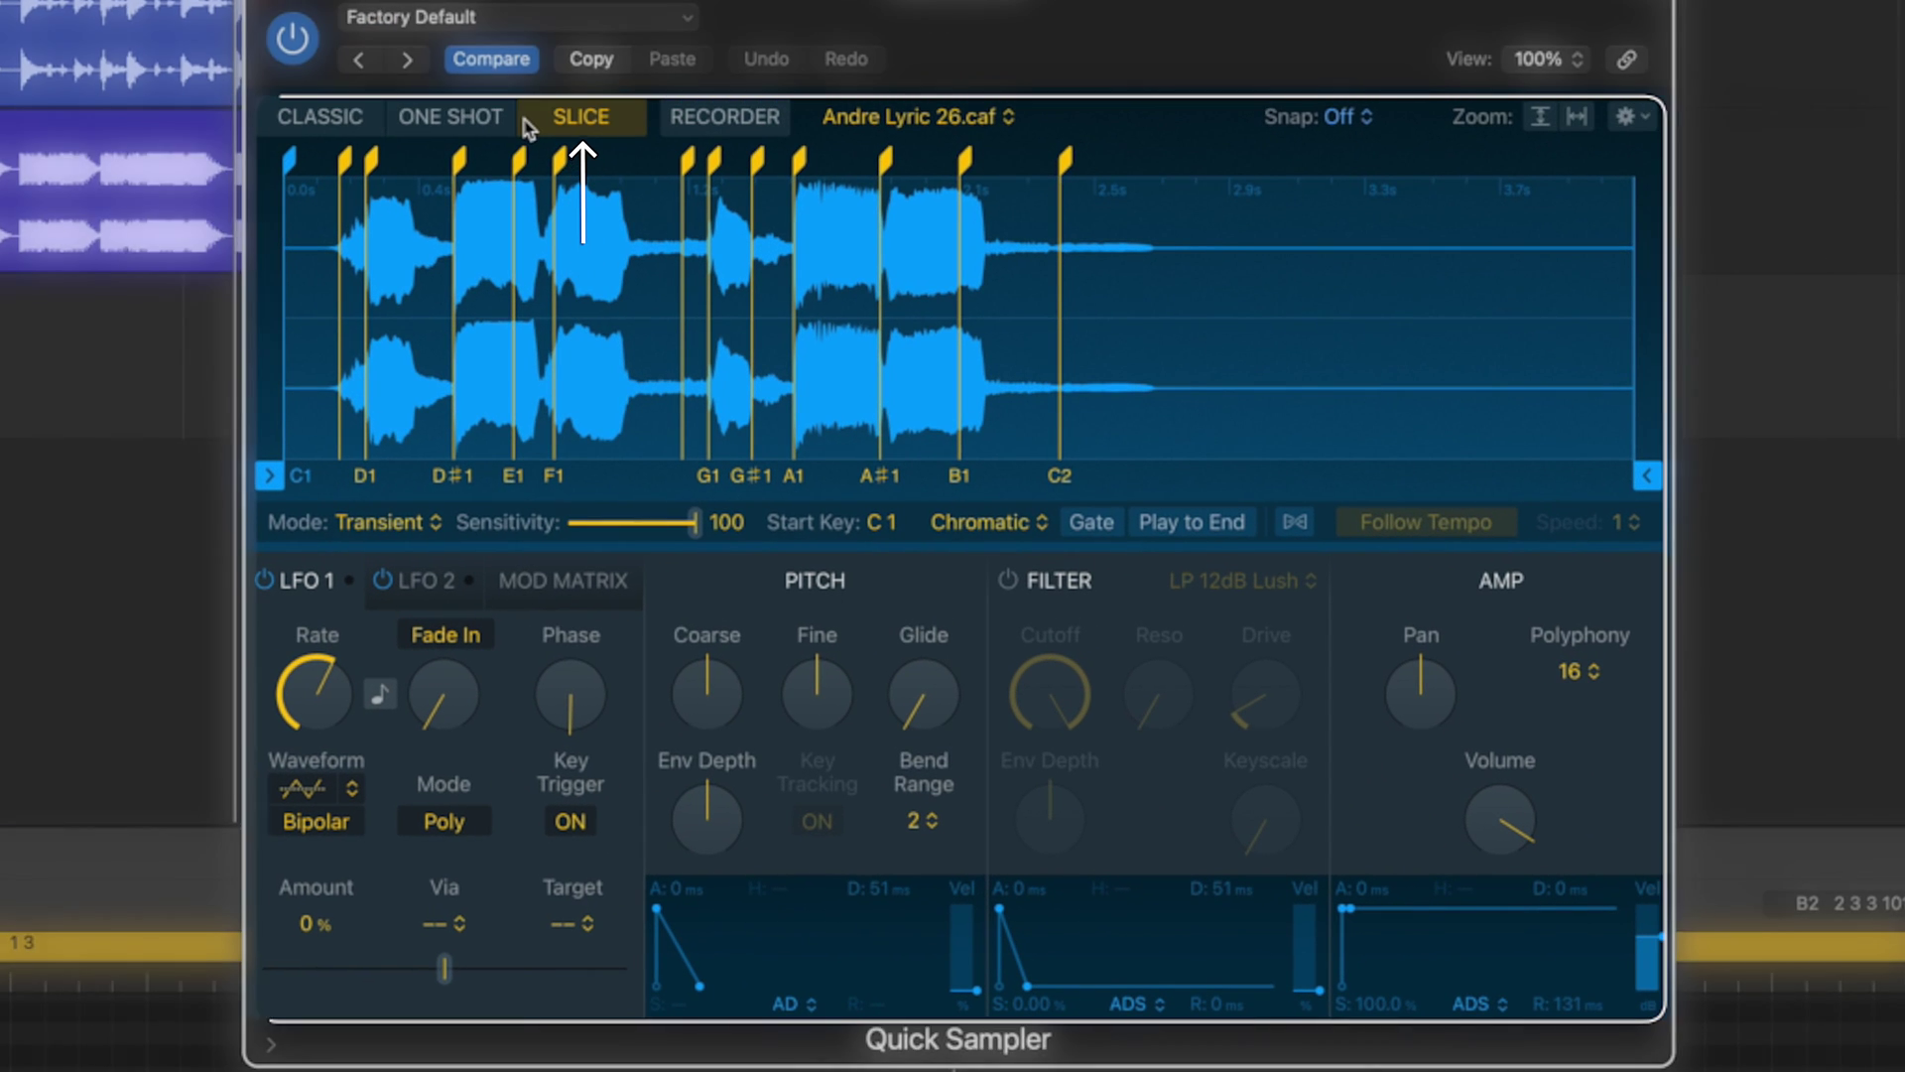
left_click(371, 151)
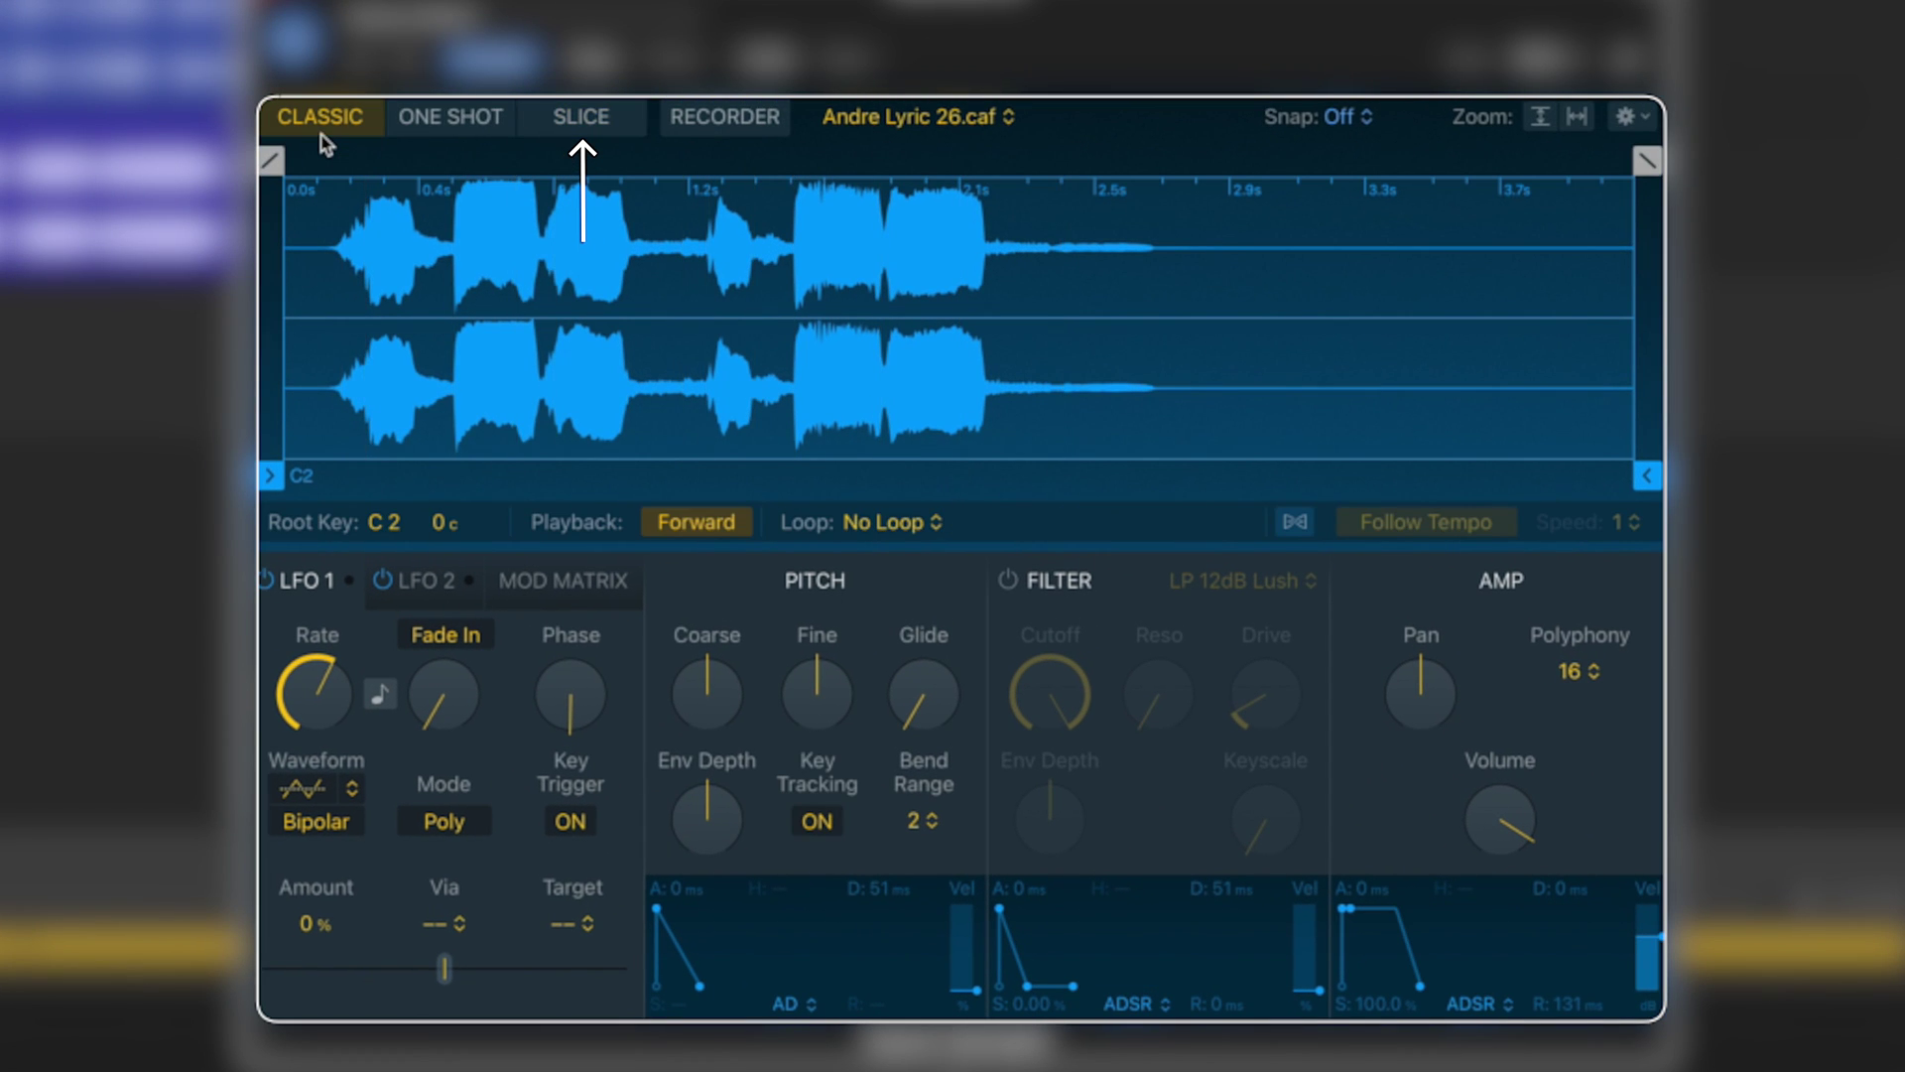
left_click(590, 120)
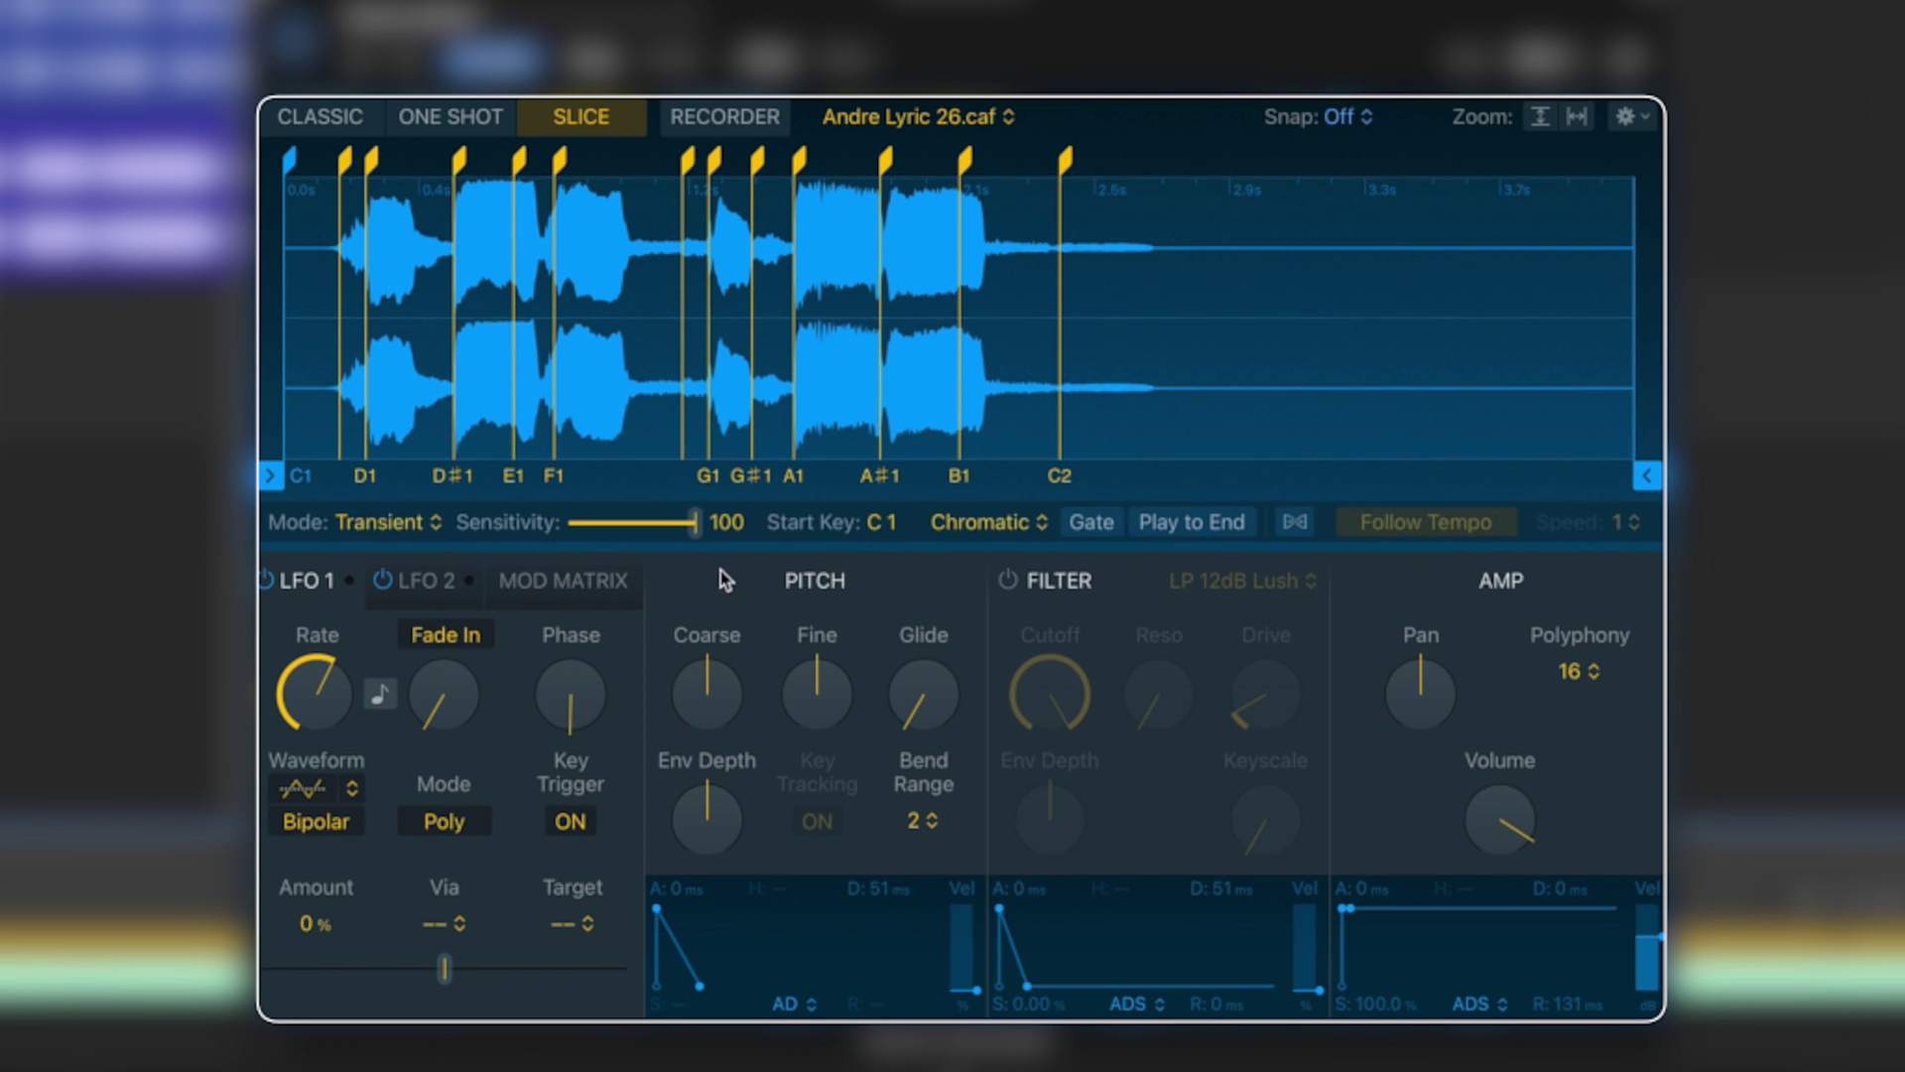
Step: Lower Quick Sampler slice sensitivity to 56 and trim the sample start to 0.159 s
left_click_drag(696, 539, 670, 536)
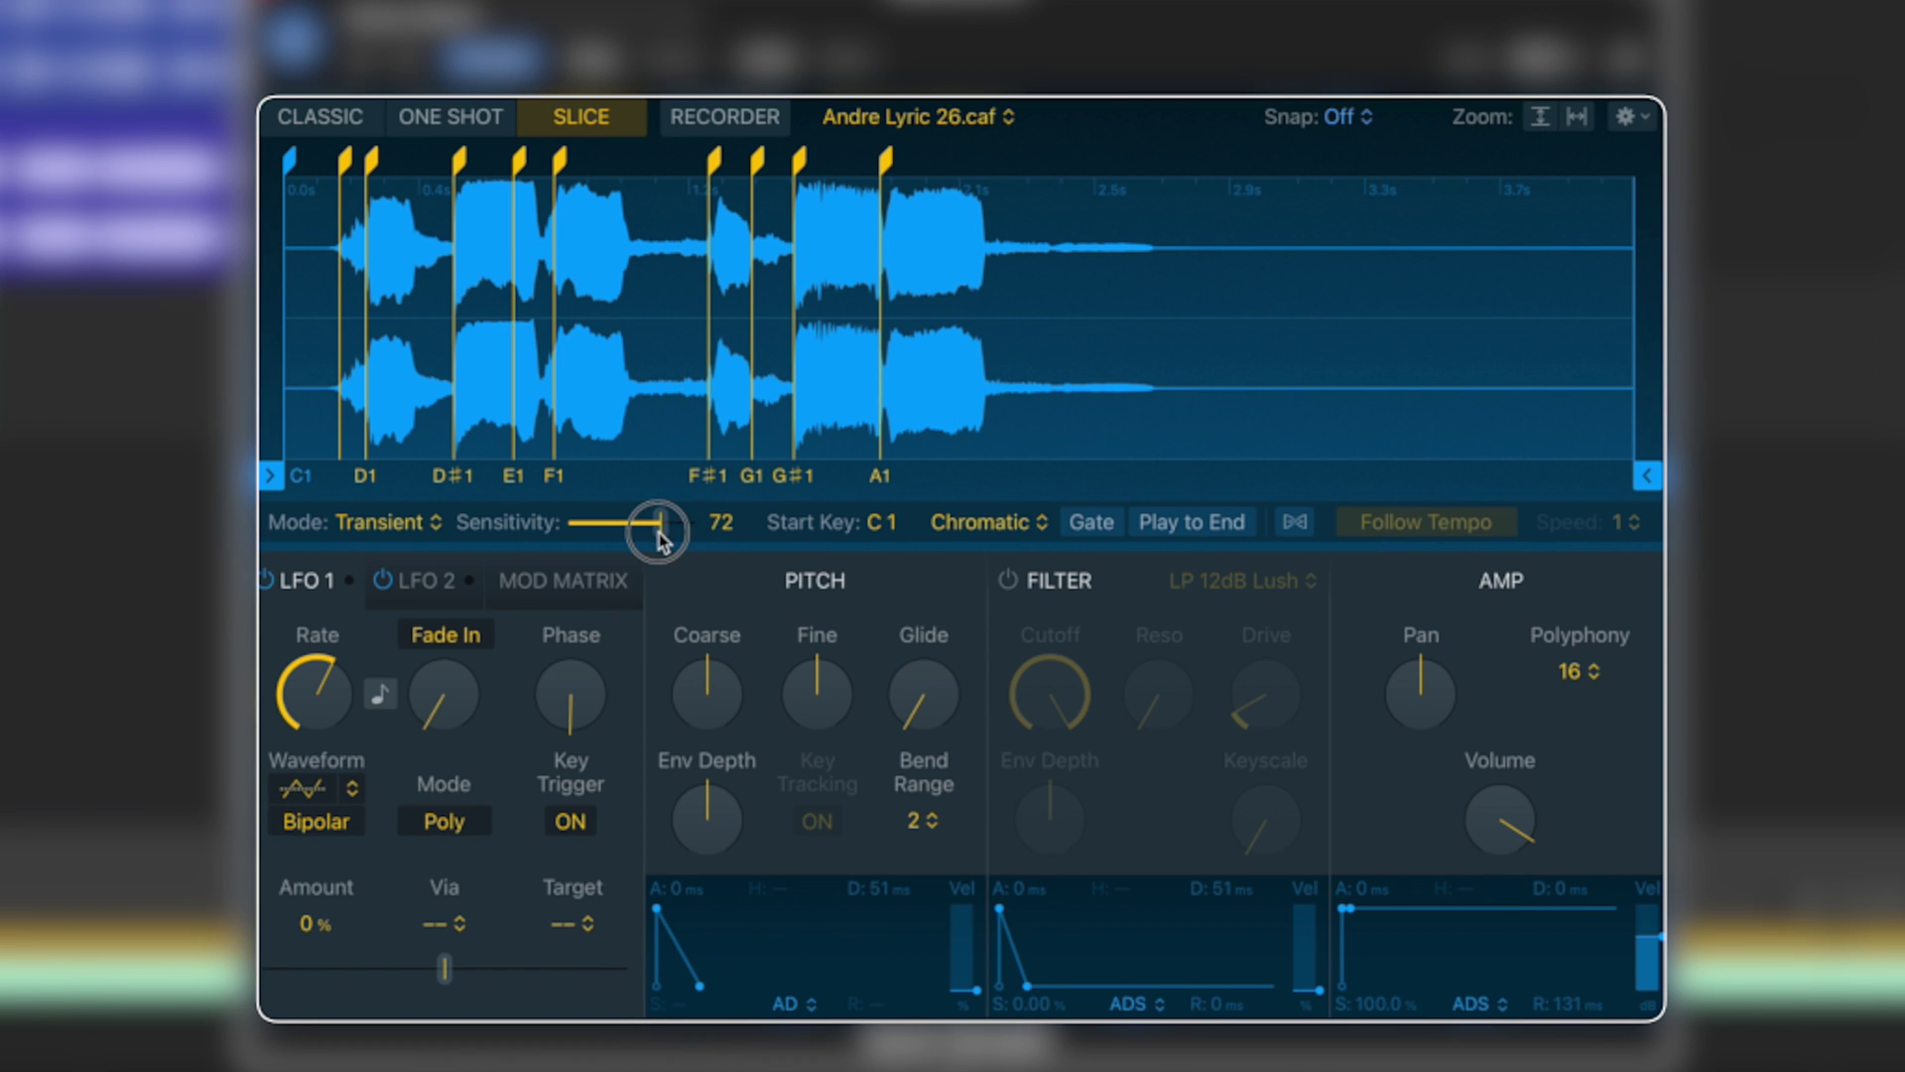
left_click_drag(656, 539, 653, 539)
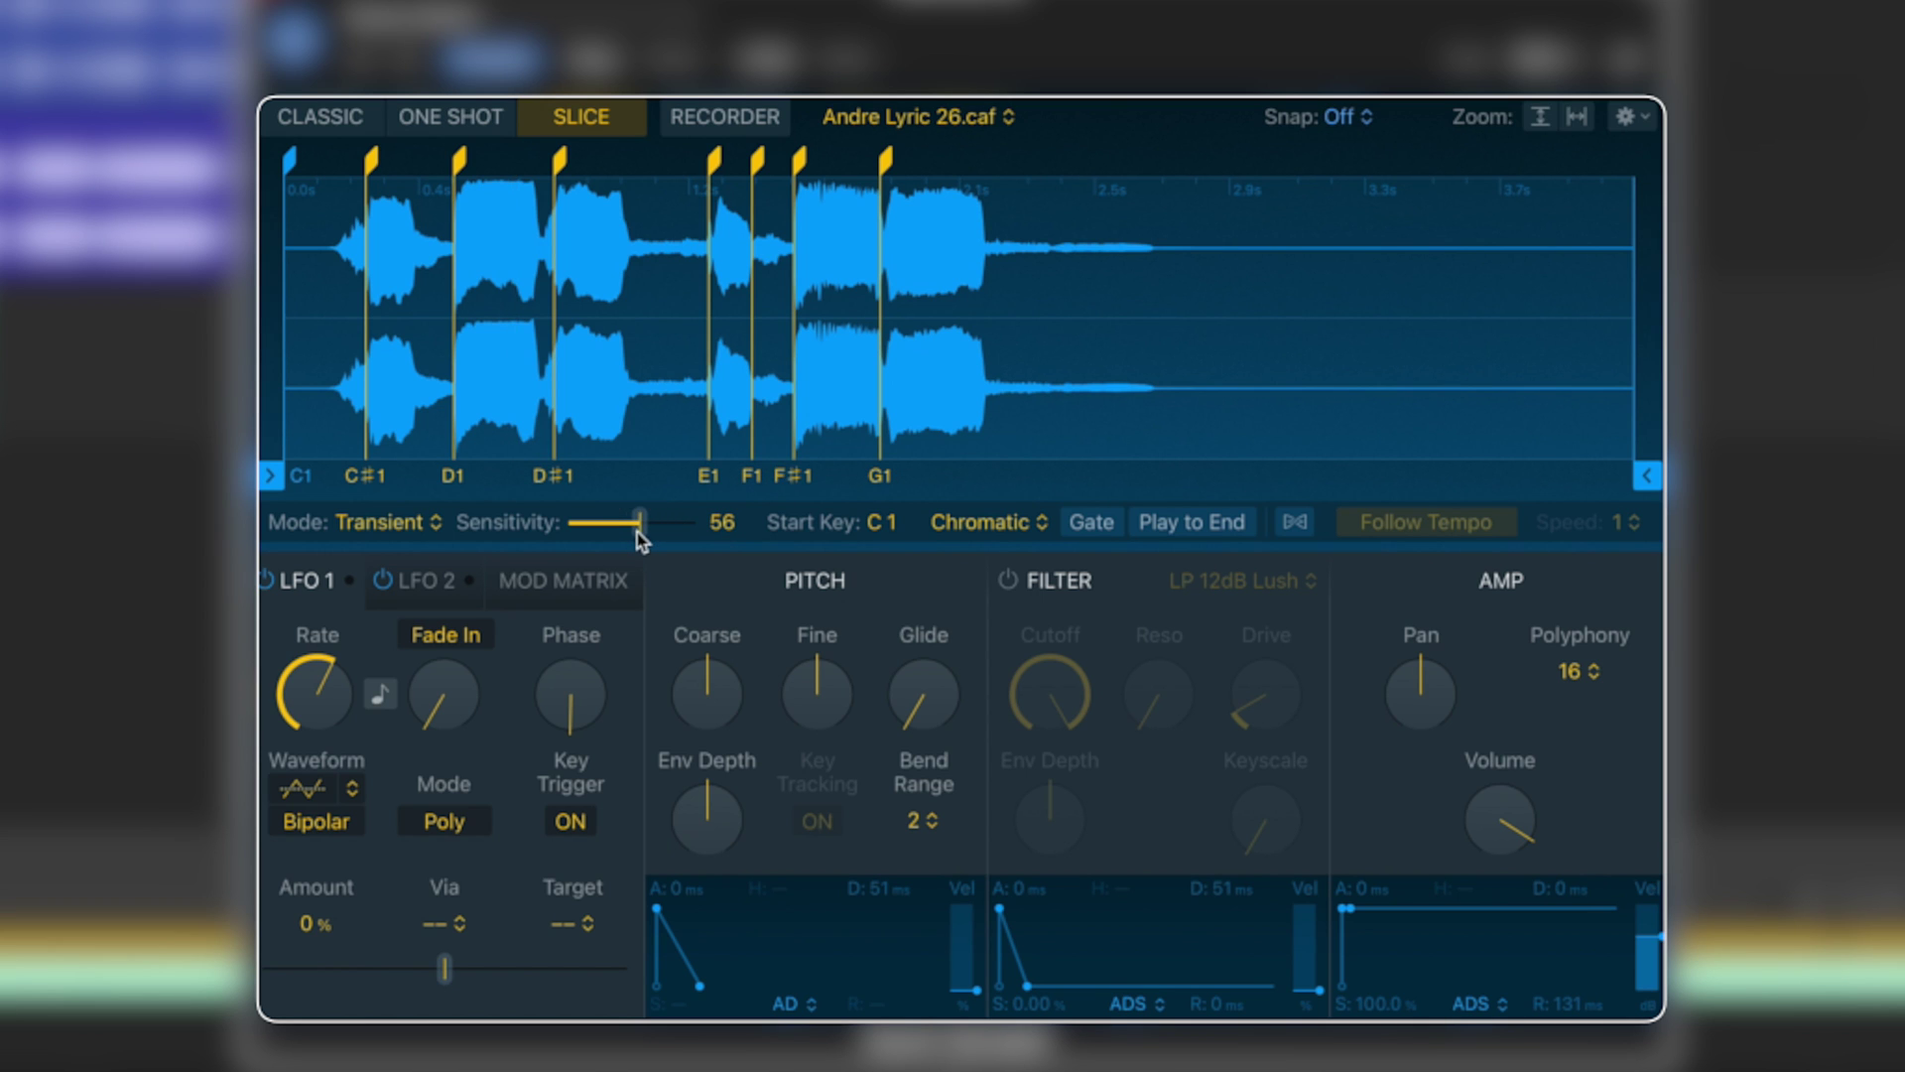
left_click_drag(288, 157, 345, 157)
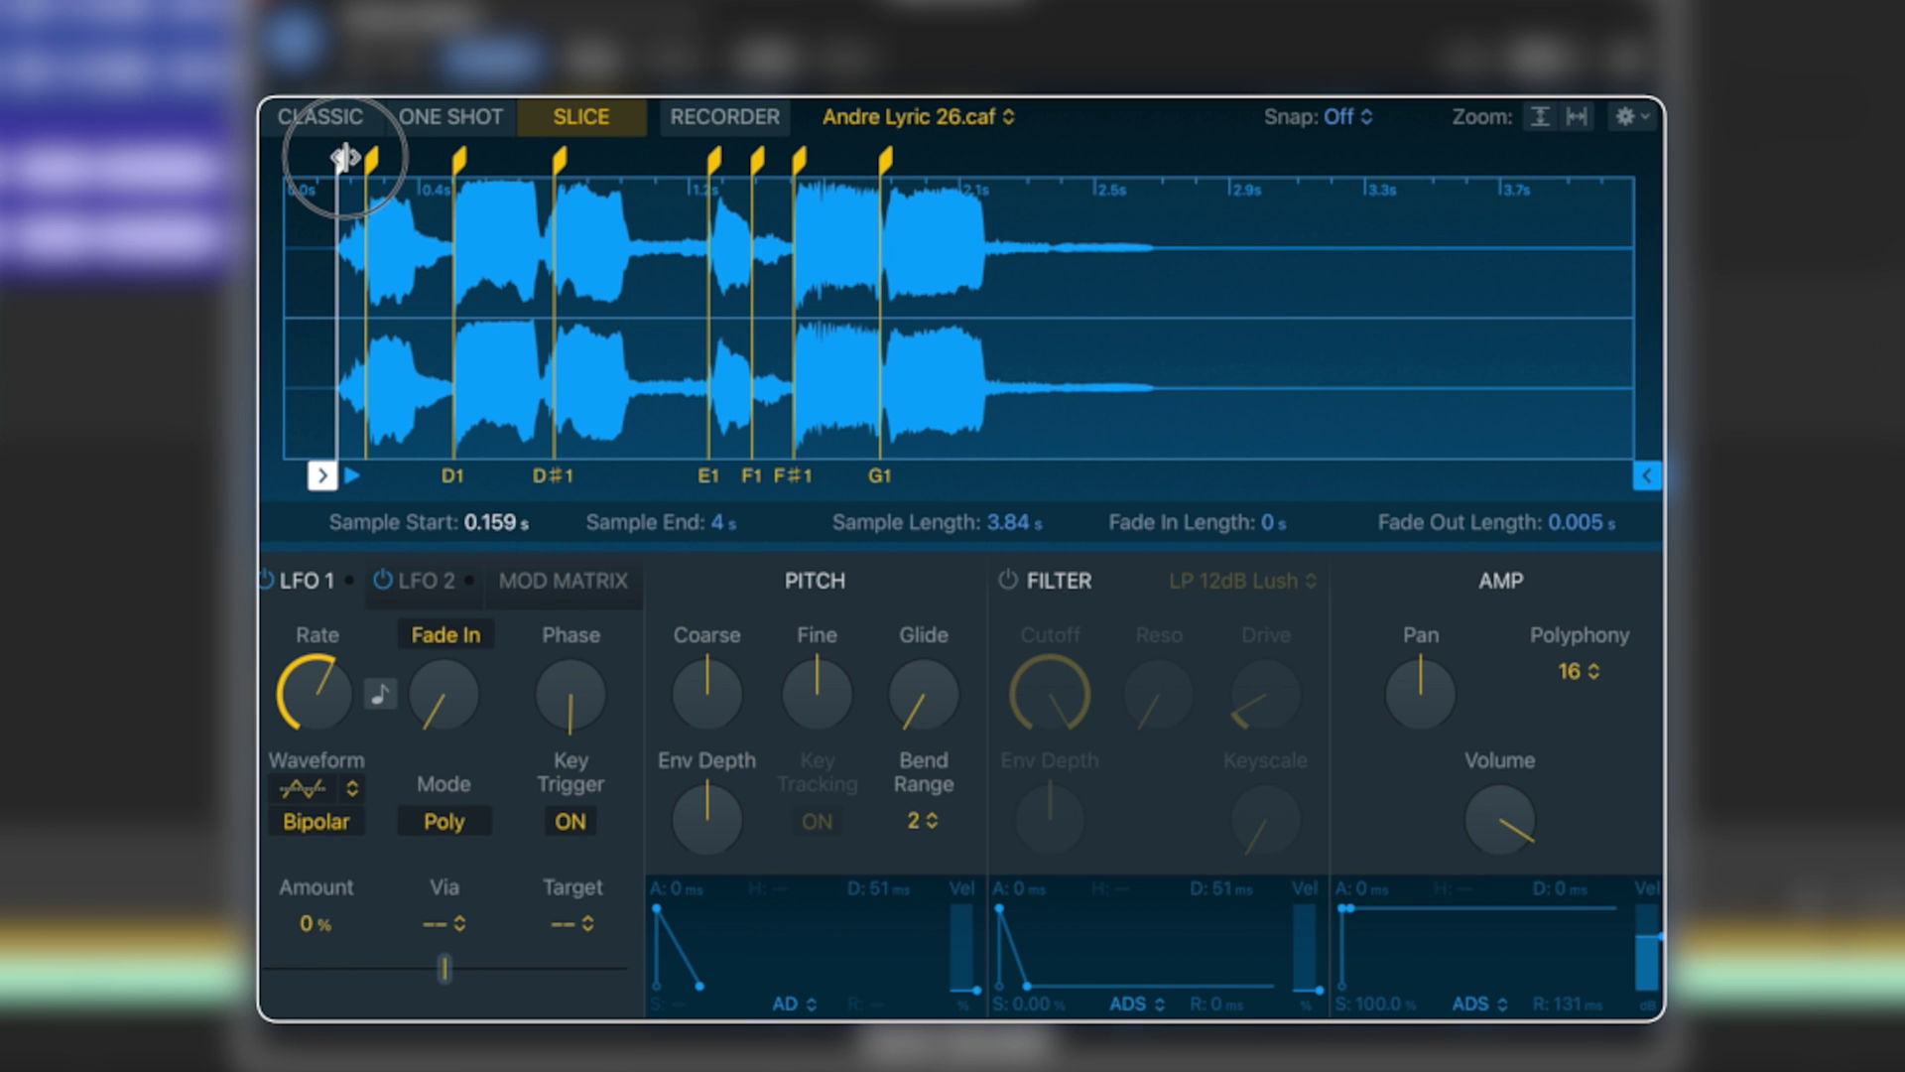
Step: Trim the sample end to 2.589 s and delete the C#1 and E1 slice markers
left_click_drag(1635, 195, 1156, 195)
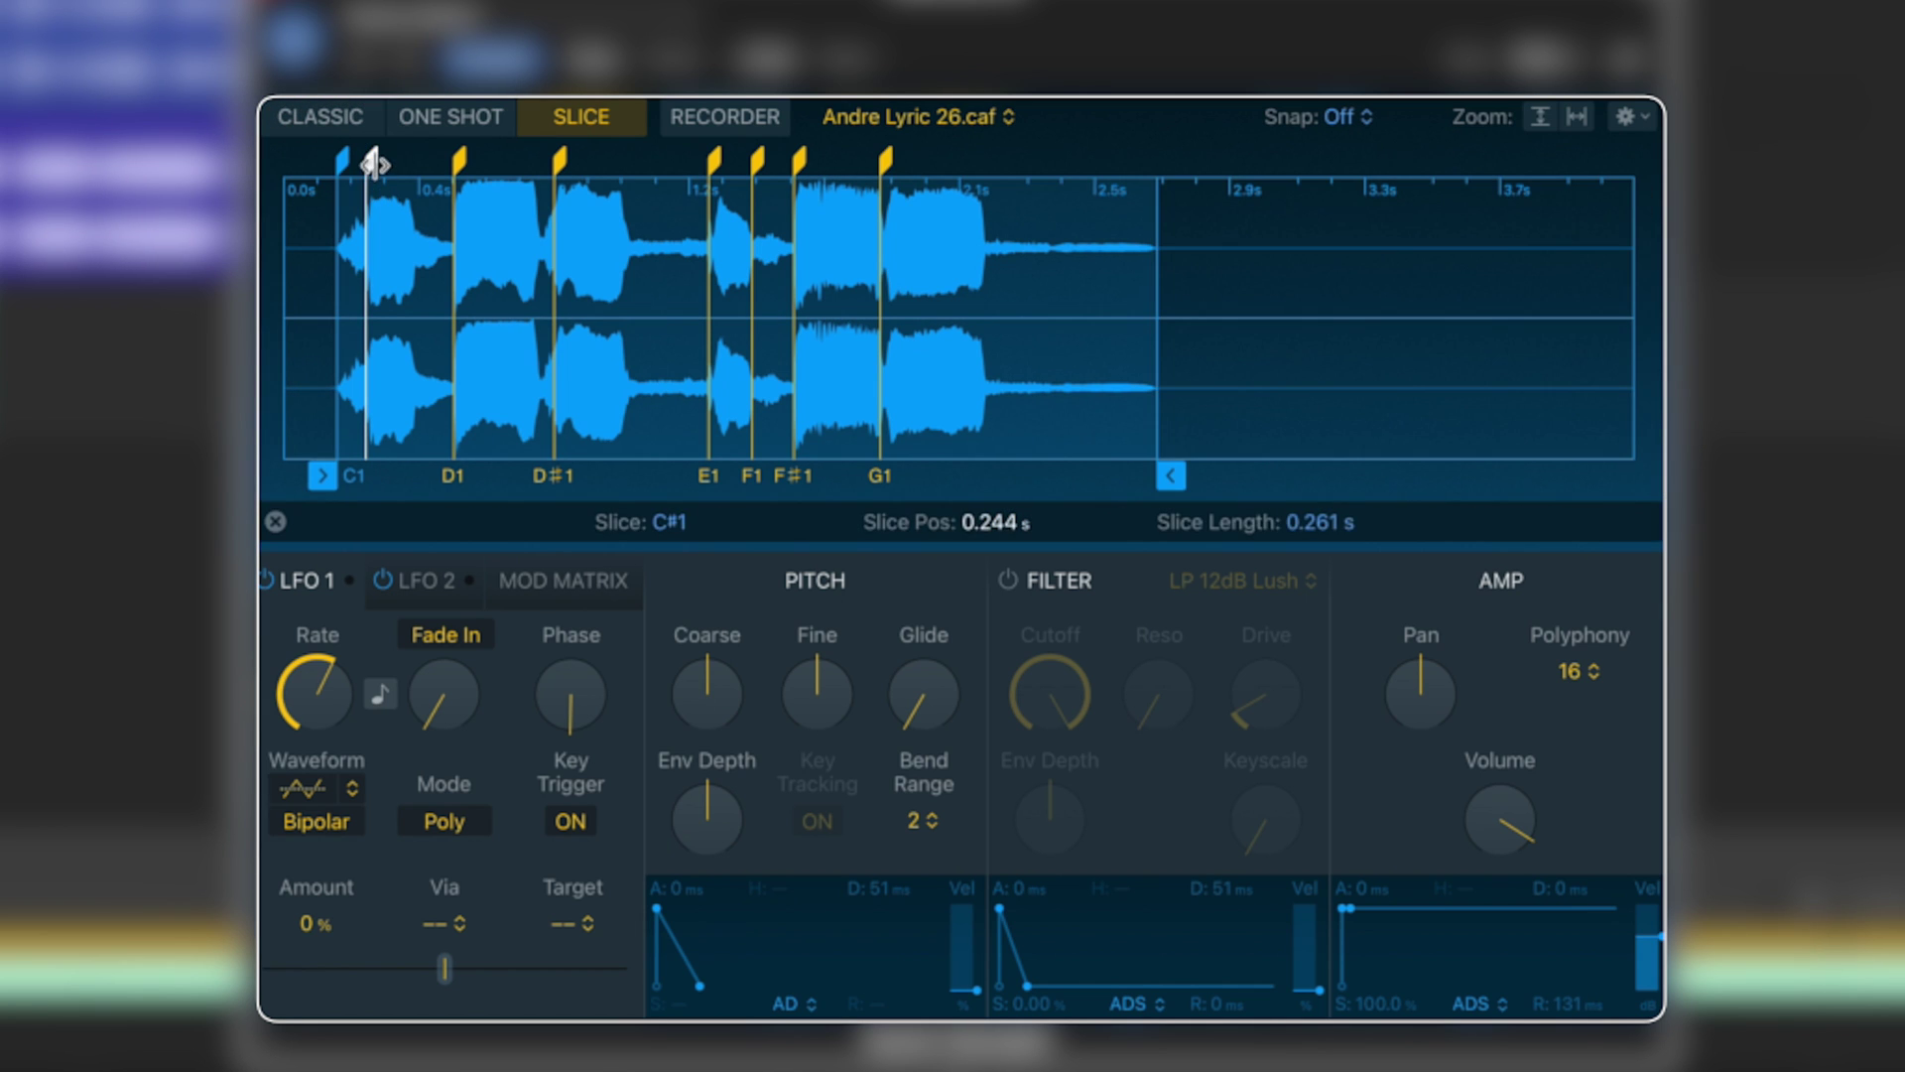
right_click(374, 162)
left_click(397, 181)
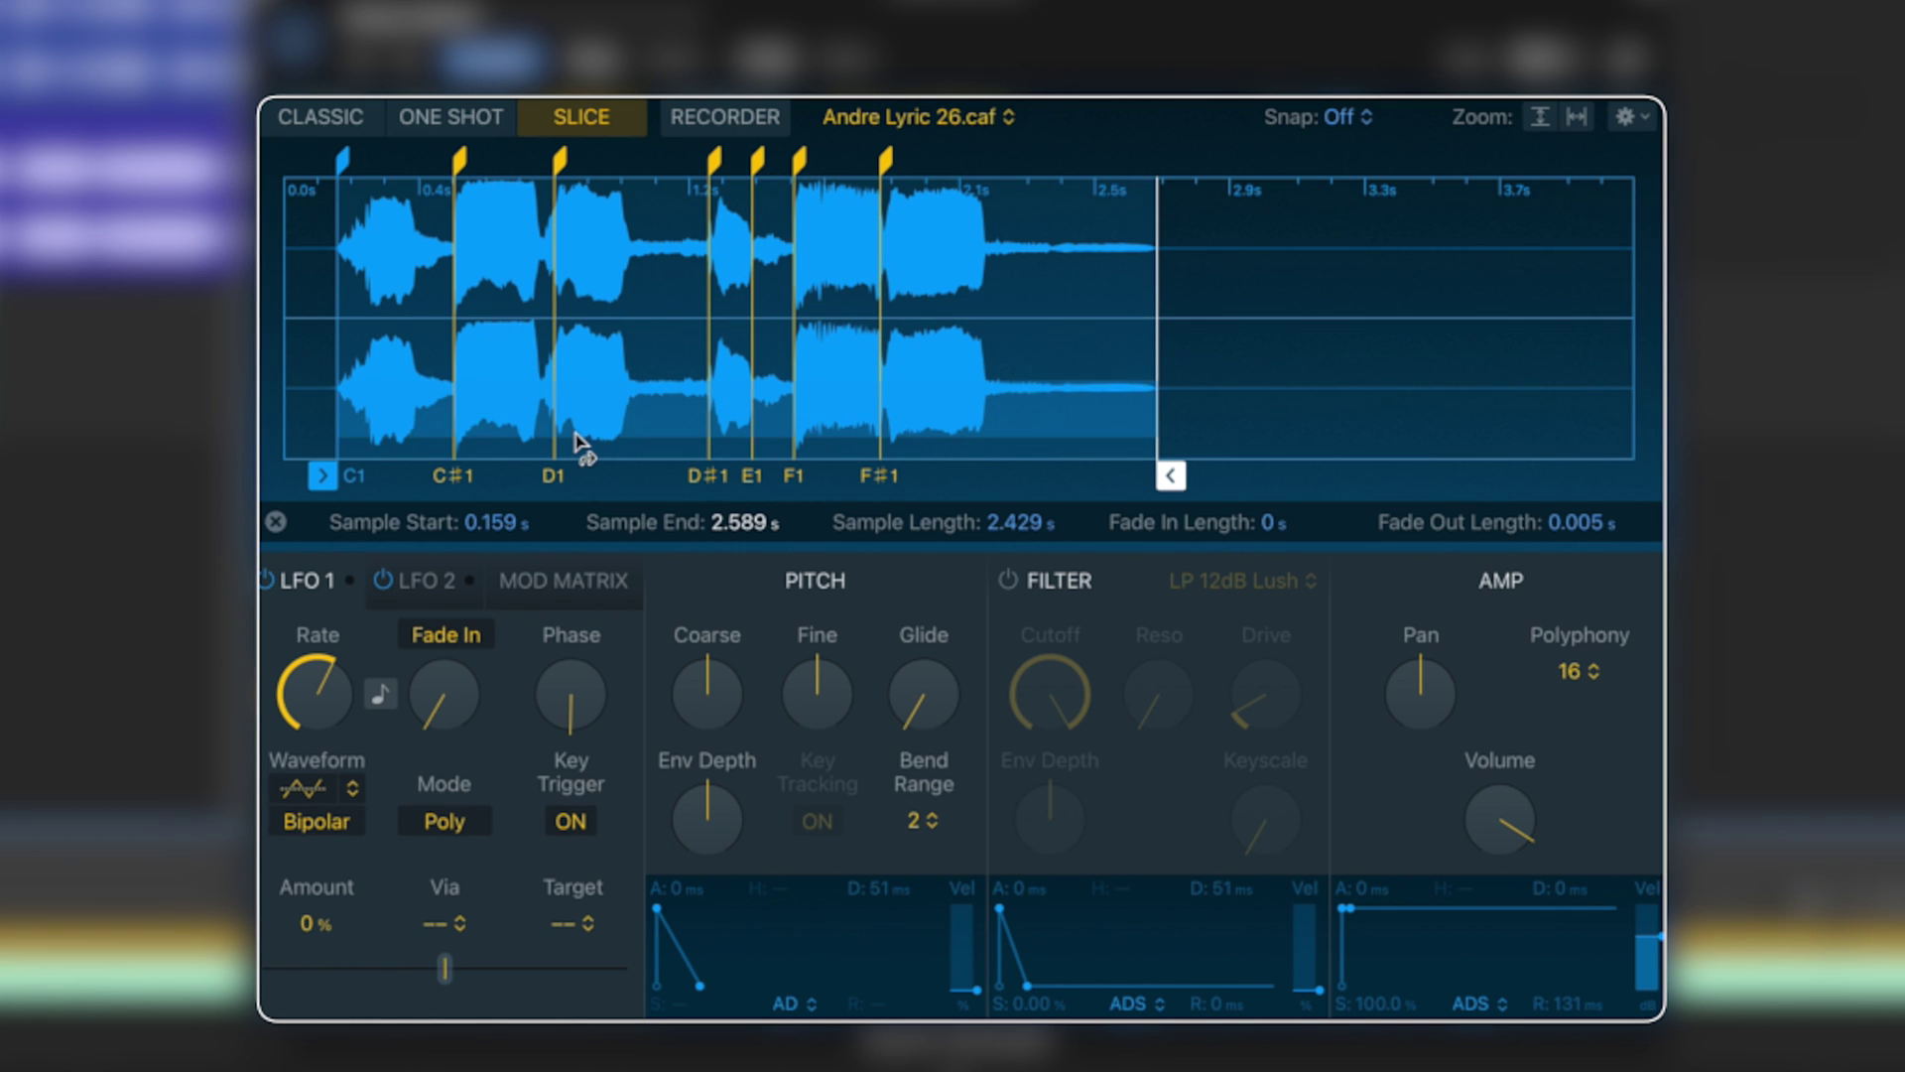
left_click(758, 159)
right_click(760, 160)
left_click(816, 179)
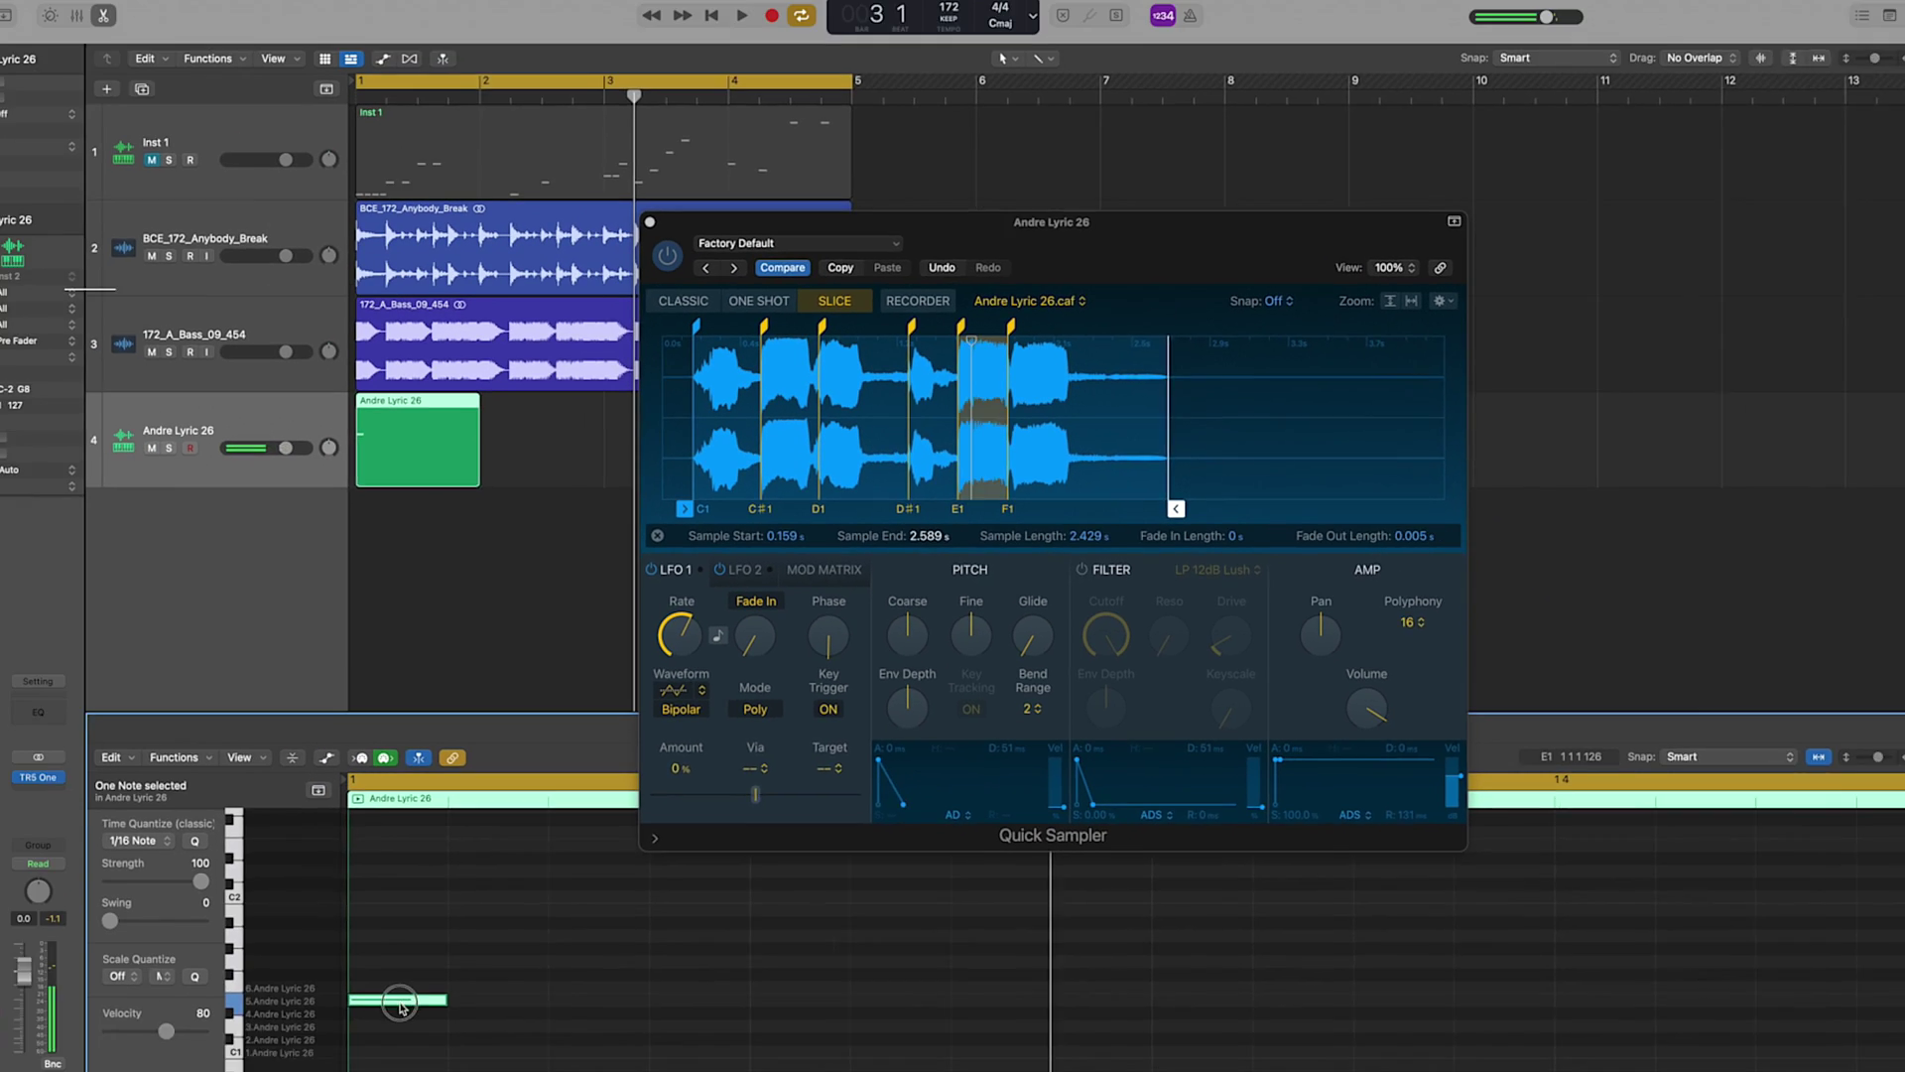
Step: Draw three F1 chop notes in the Andre Lyric 26 region and play the pattern from bar 1
left_click_drag(467, 970, 468, 981)
left_click(700, 953)
key("super+Left")
key("space")
key("space")
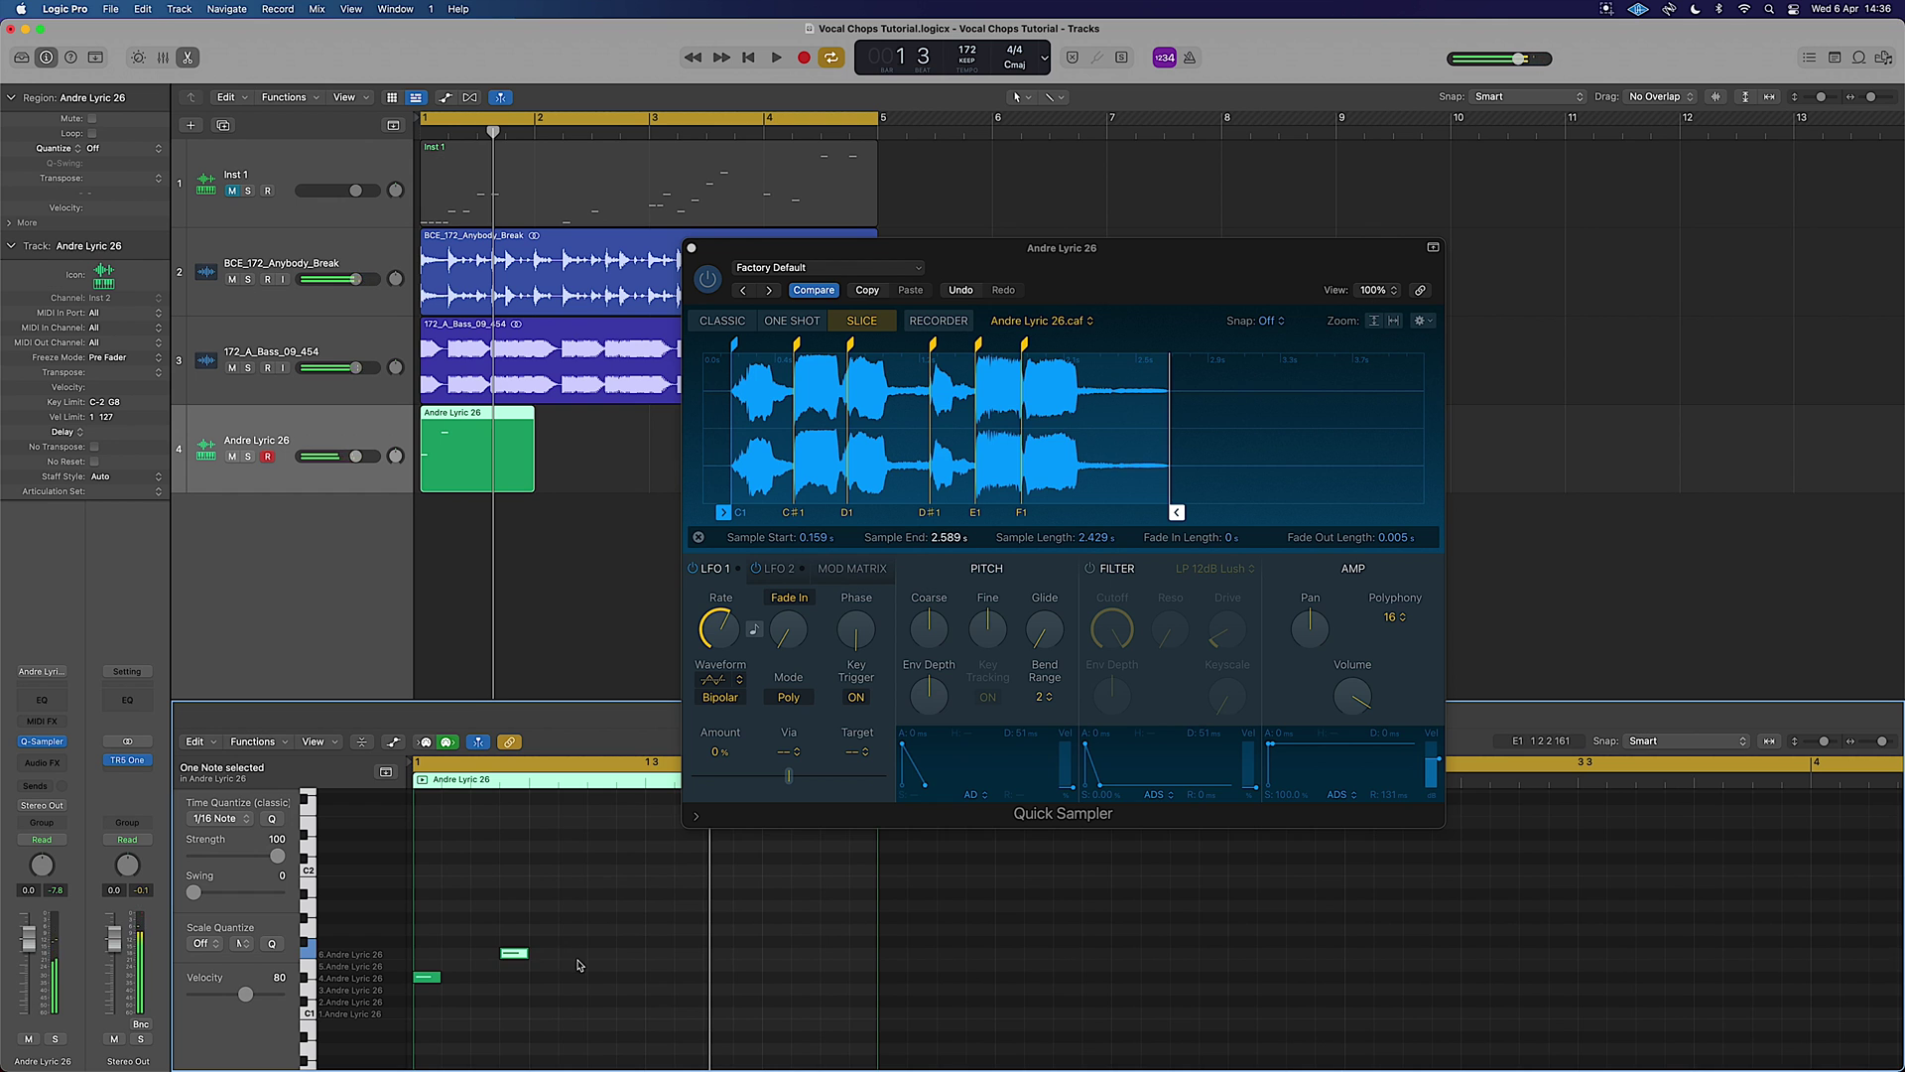
left_click(593, 952)
left_click(647, 952)
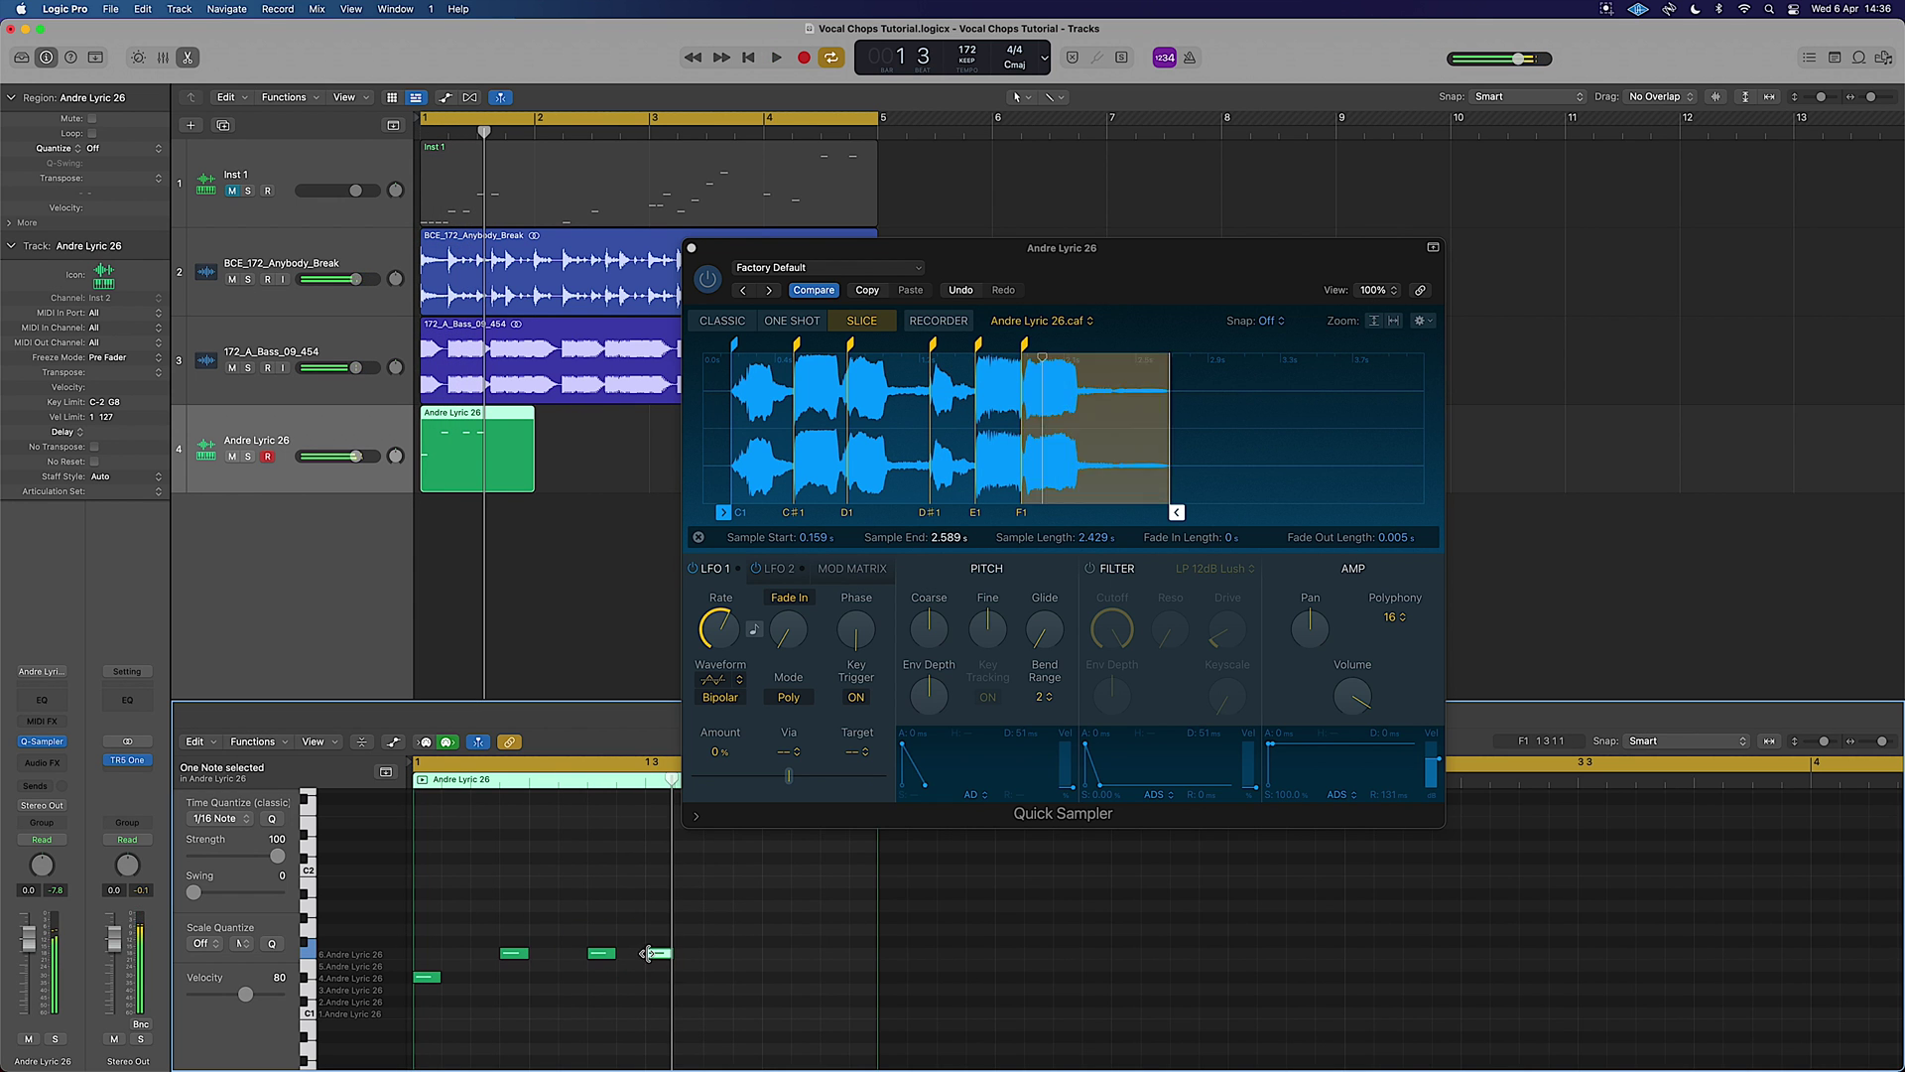
key("space")
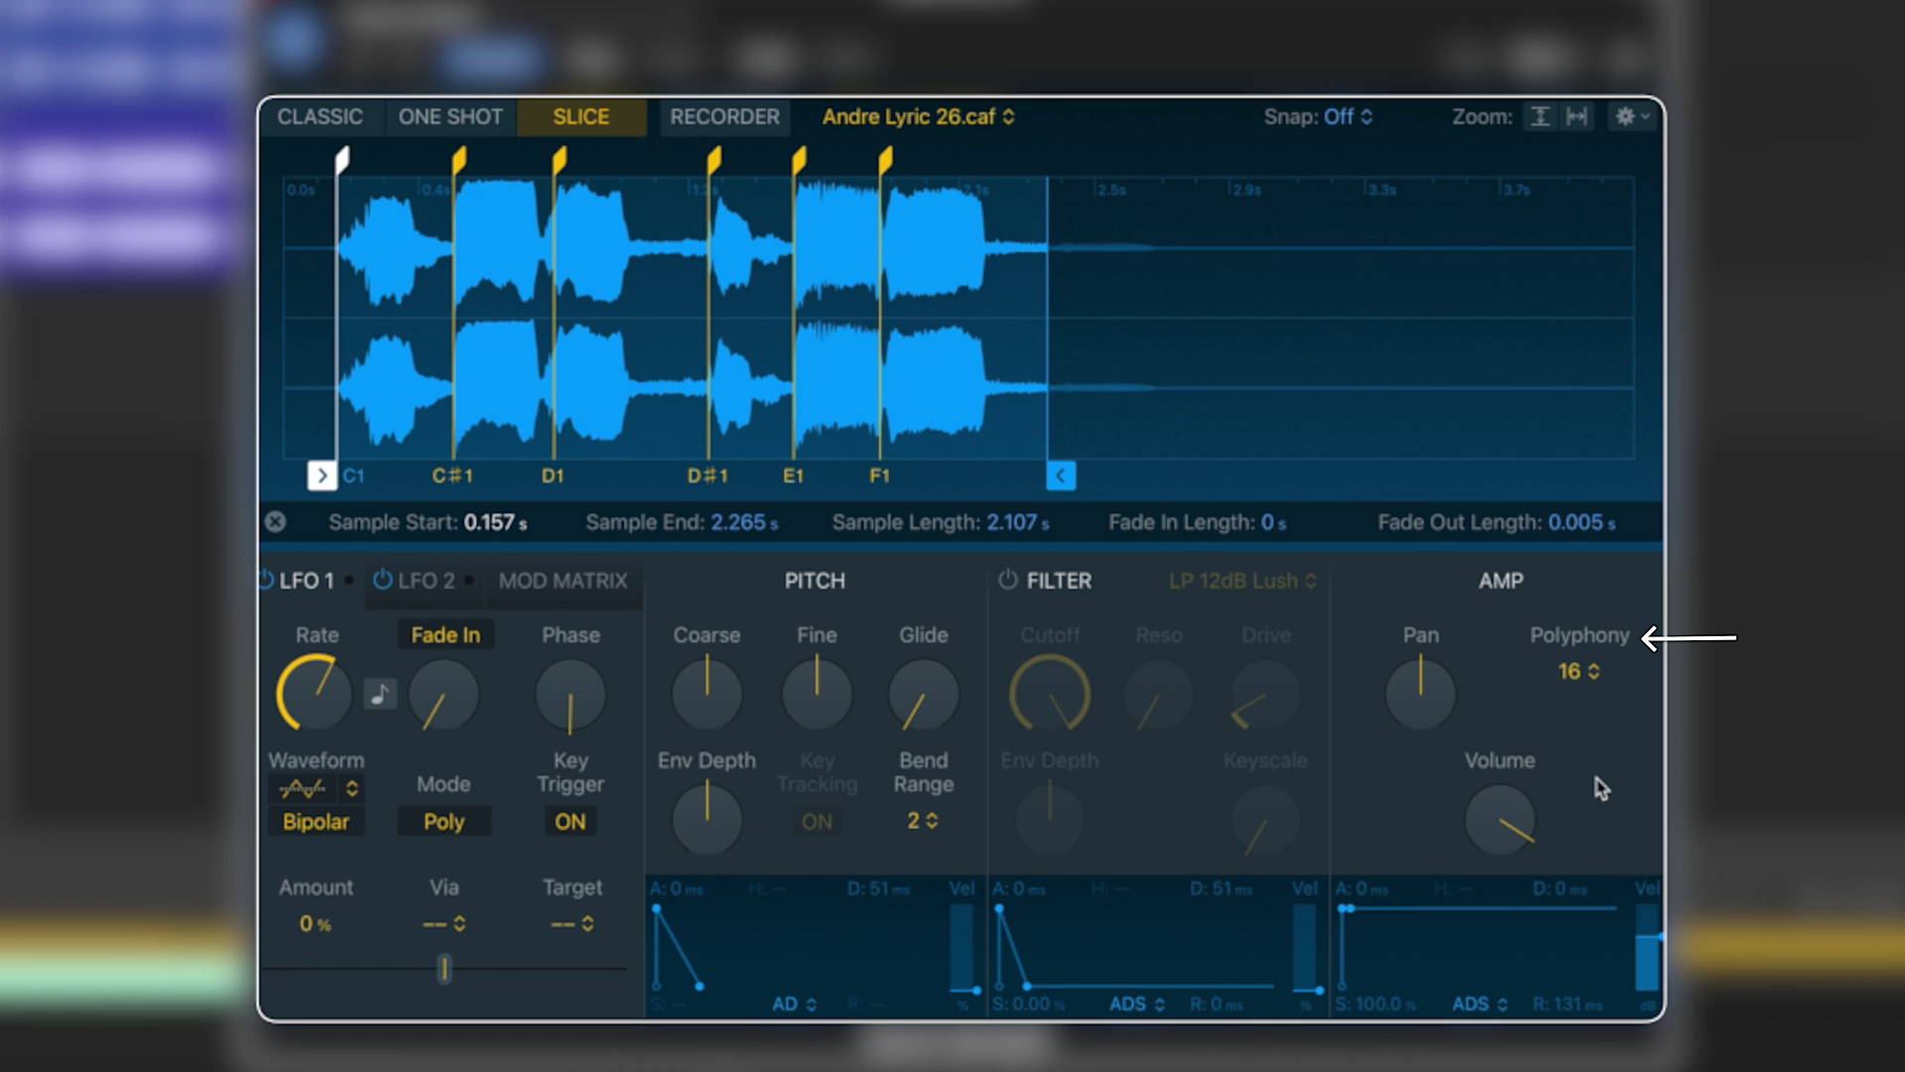
Step: Set Quick Sampler polyphony to Mono and nudge the F1 slice start later to 1.783 s
left_click(1585, 687)
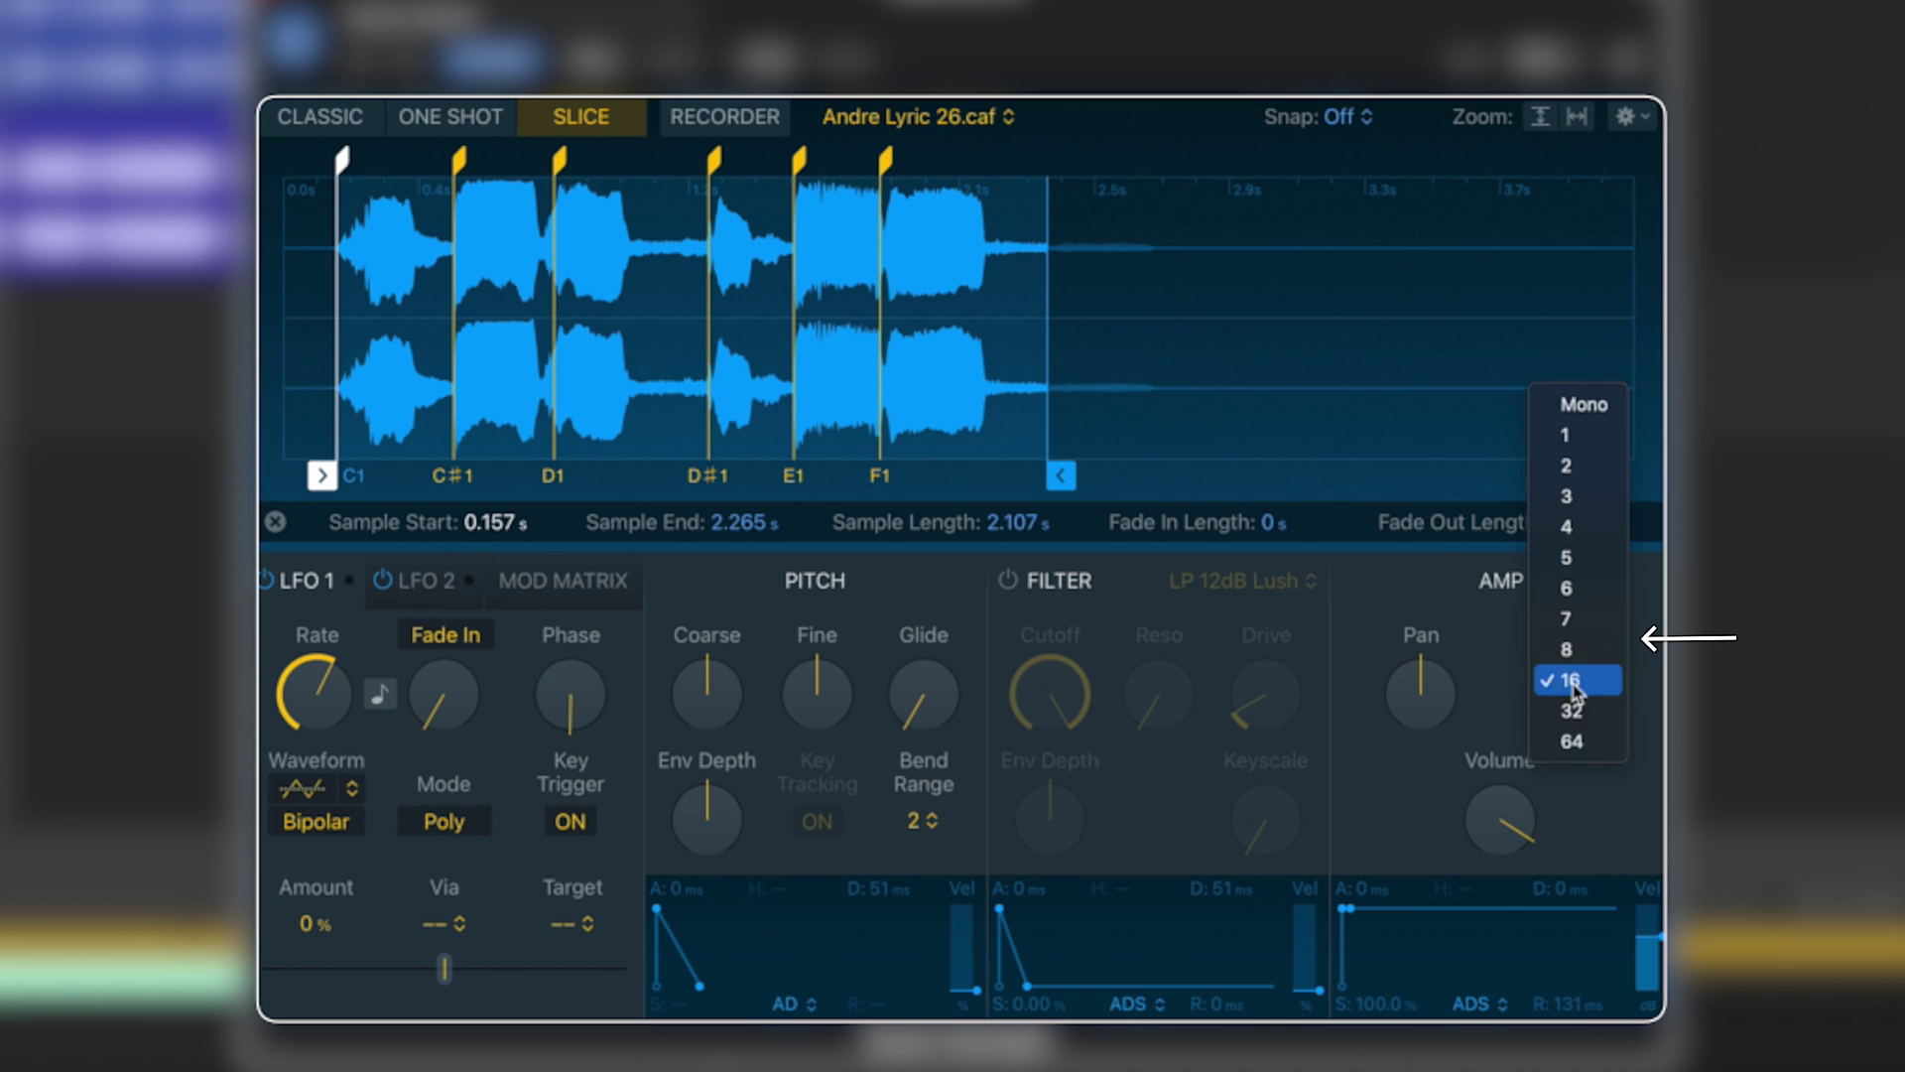
left_click(1599, 408)
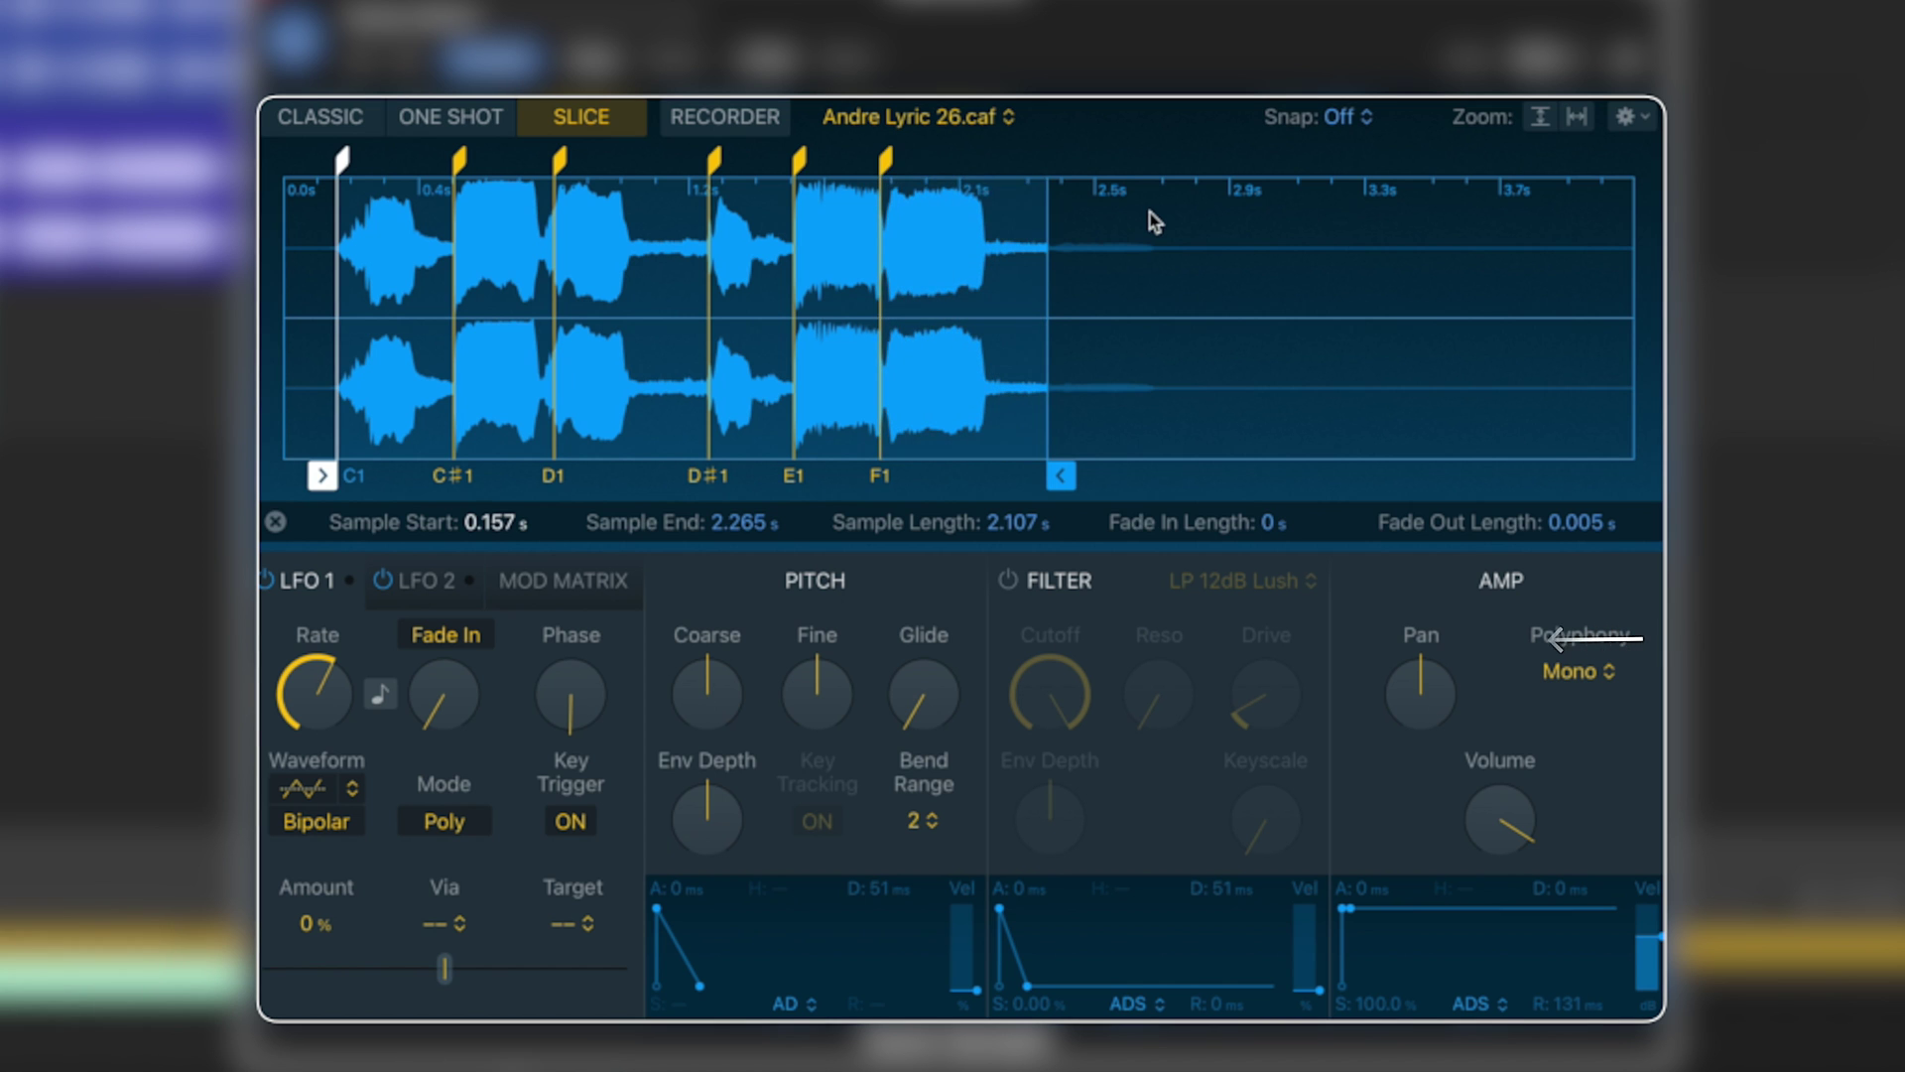
left_click(886, 161)
left_click_drag(890, 160, 894, 160)
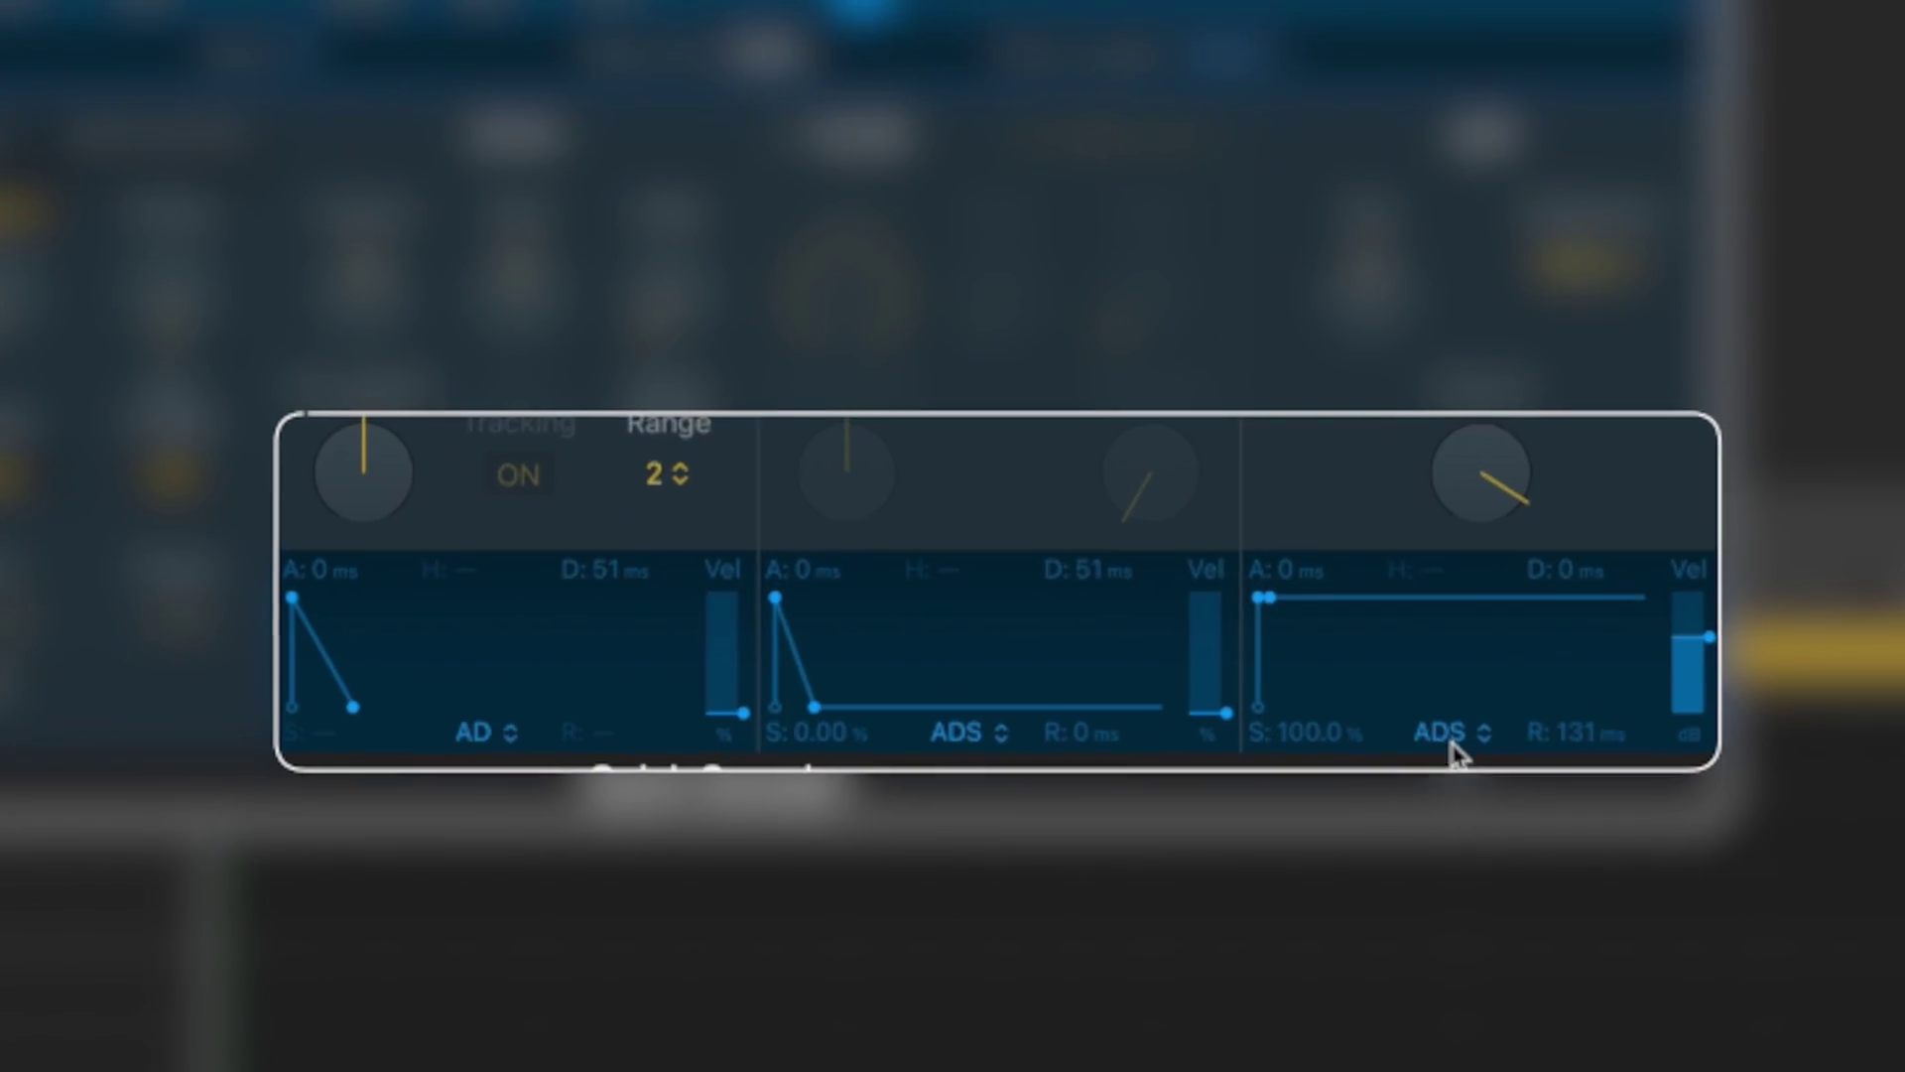
Step: Switch the amp envelope to AHDS with sustain 0, decay about 158 ms and hold 46 ms
left_click(1449, 734)
left_click(1443, 757)
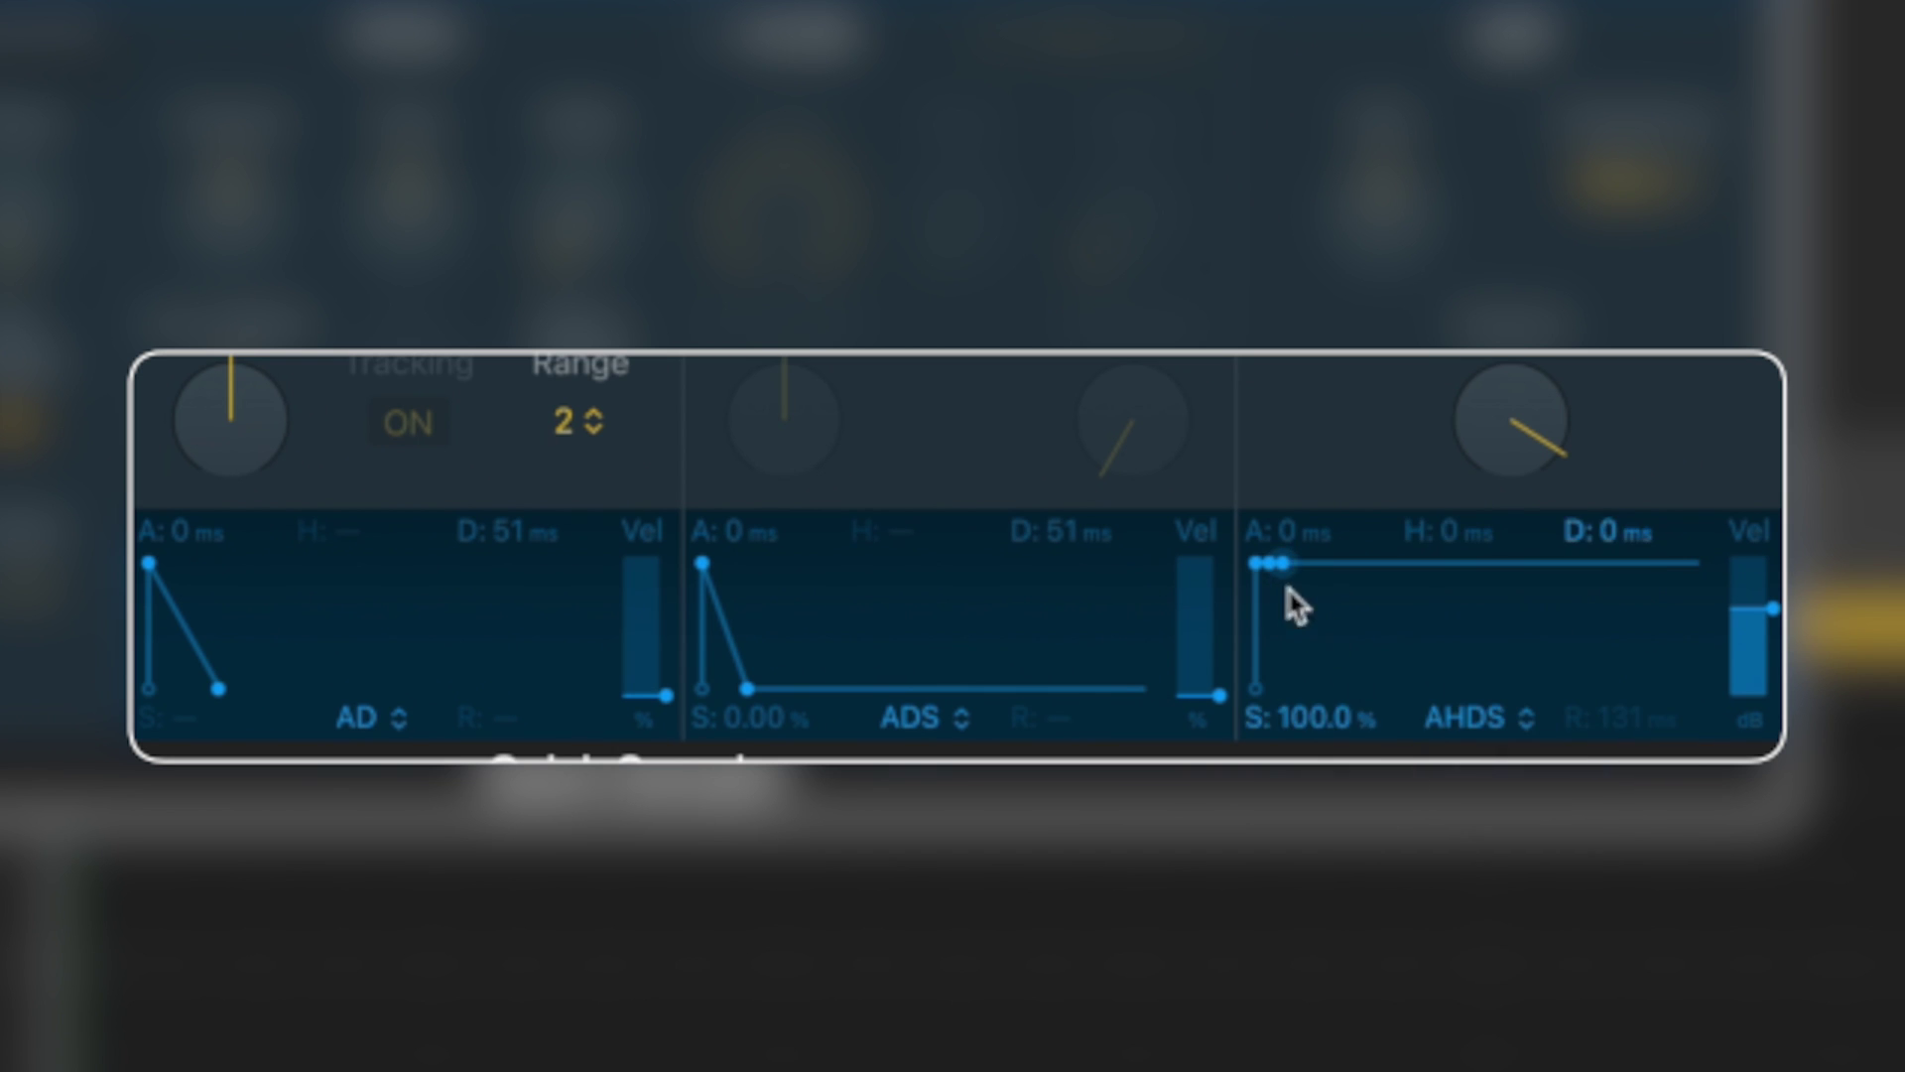
mouse_move(1283, 562)
left_mouse_down()
mouse_move(1369, 731)
mouse_move(1326, 688)
mouse_move(1286, 562)
left_mouse_up()
left_click_drag(1351, 692, 1339, 709)
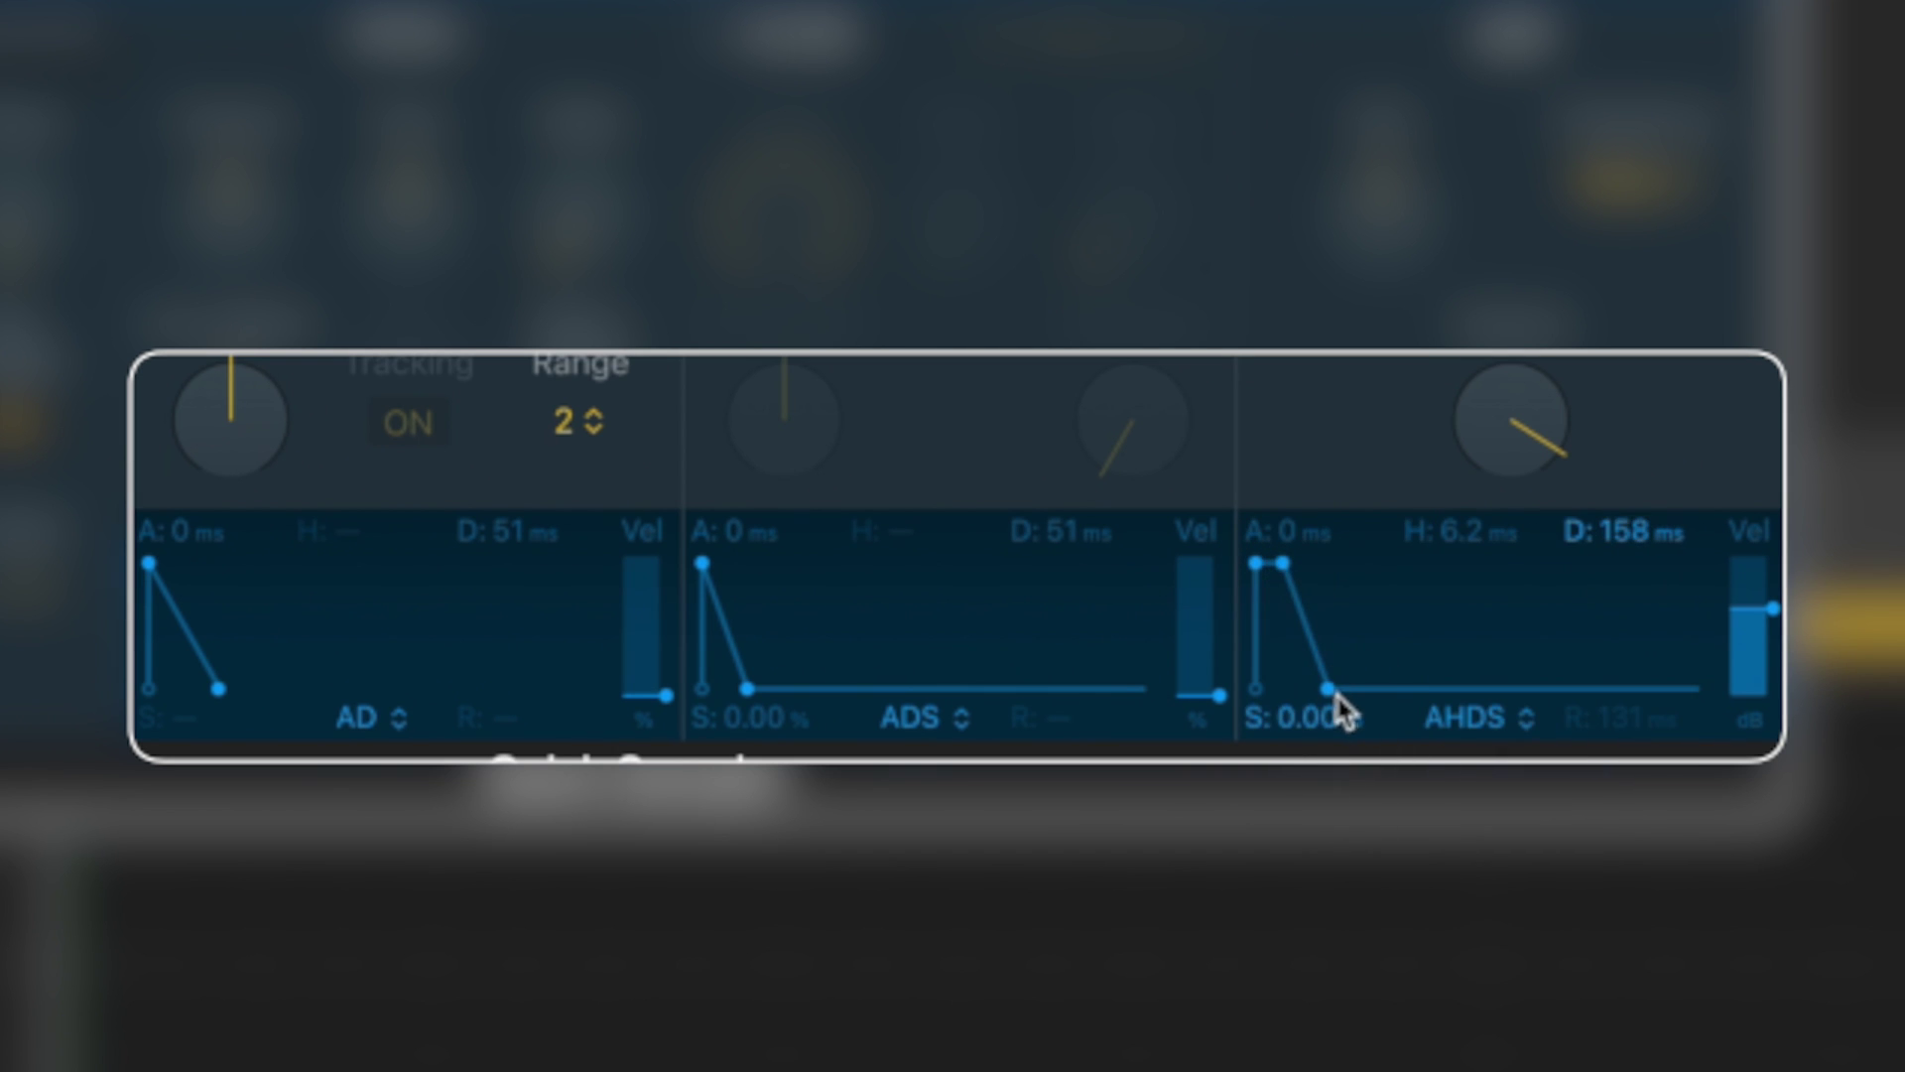
left_click_drag(1285, 573, 1274, 575)
mouse_move(1284, 574)
left_mouse_down()
mouse_move(1333, 577)
mouse_move(1296, 575)
left_mouse_up()
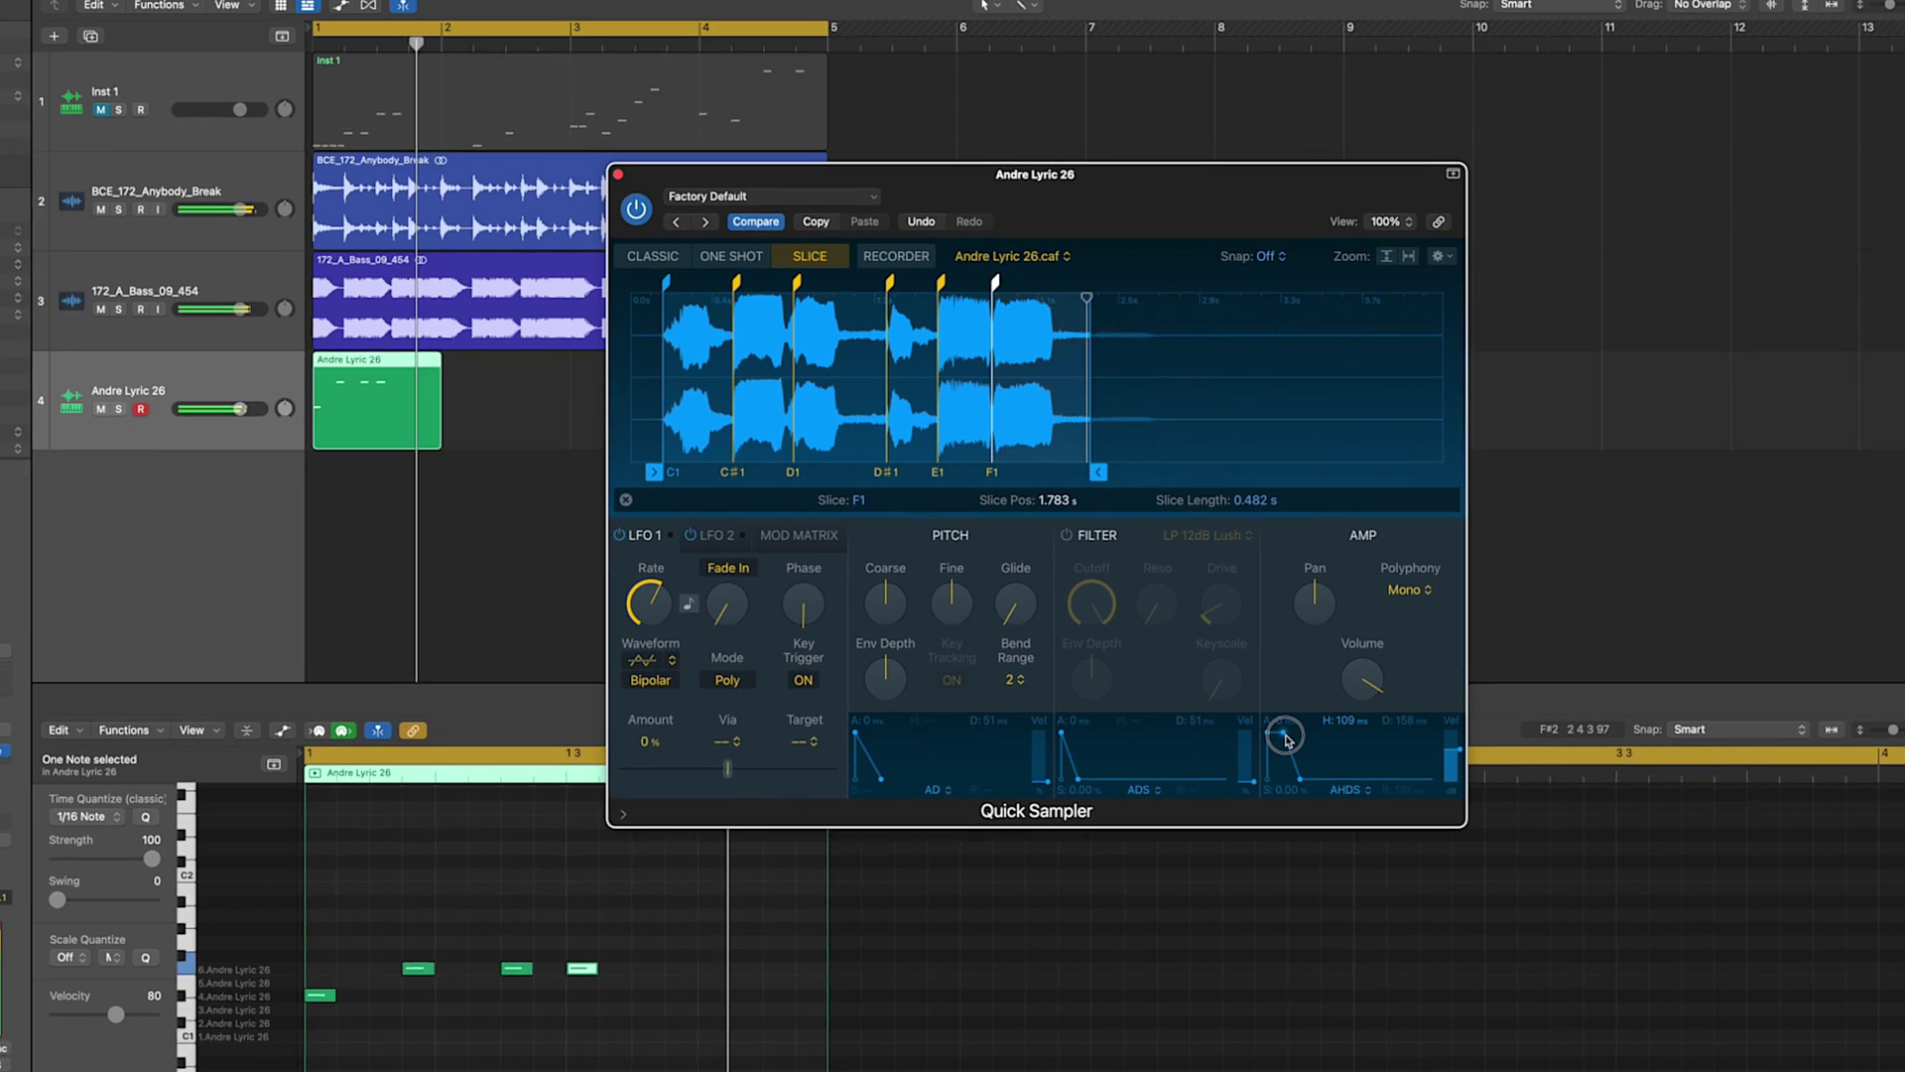
Step: Play back and restart the chop pattern, then stop and close the Quick Sampler window
key("space")
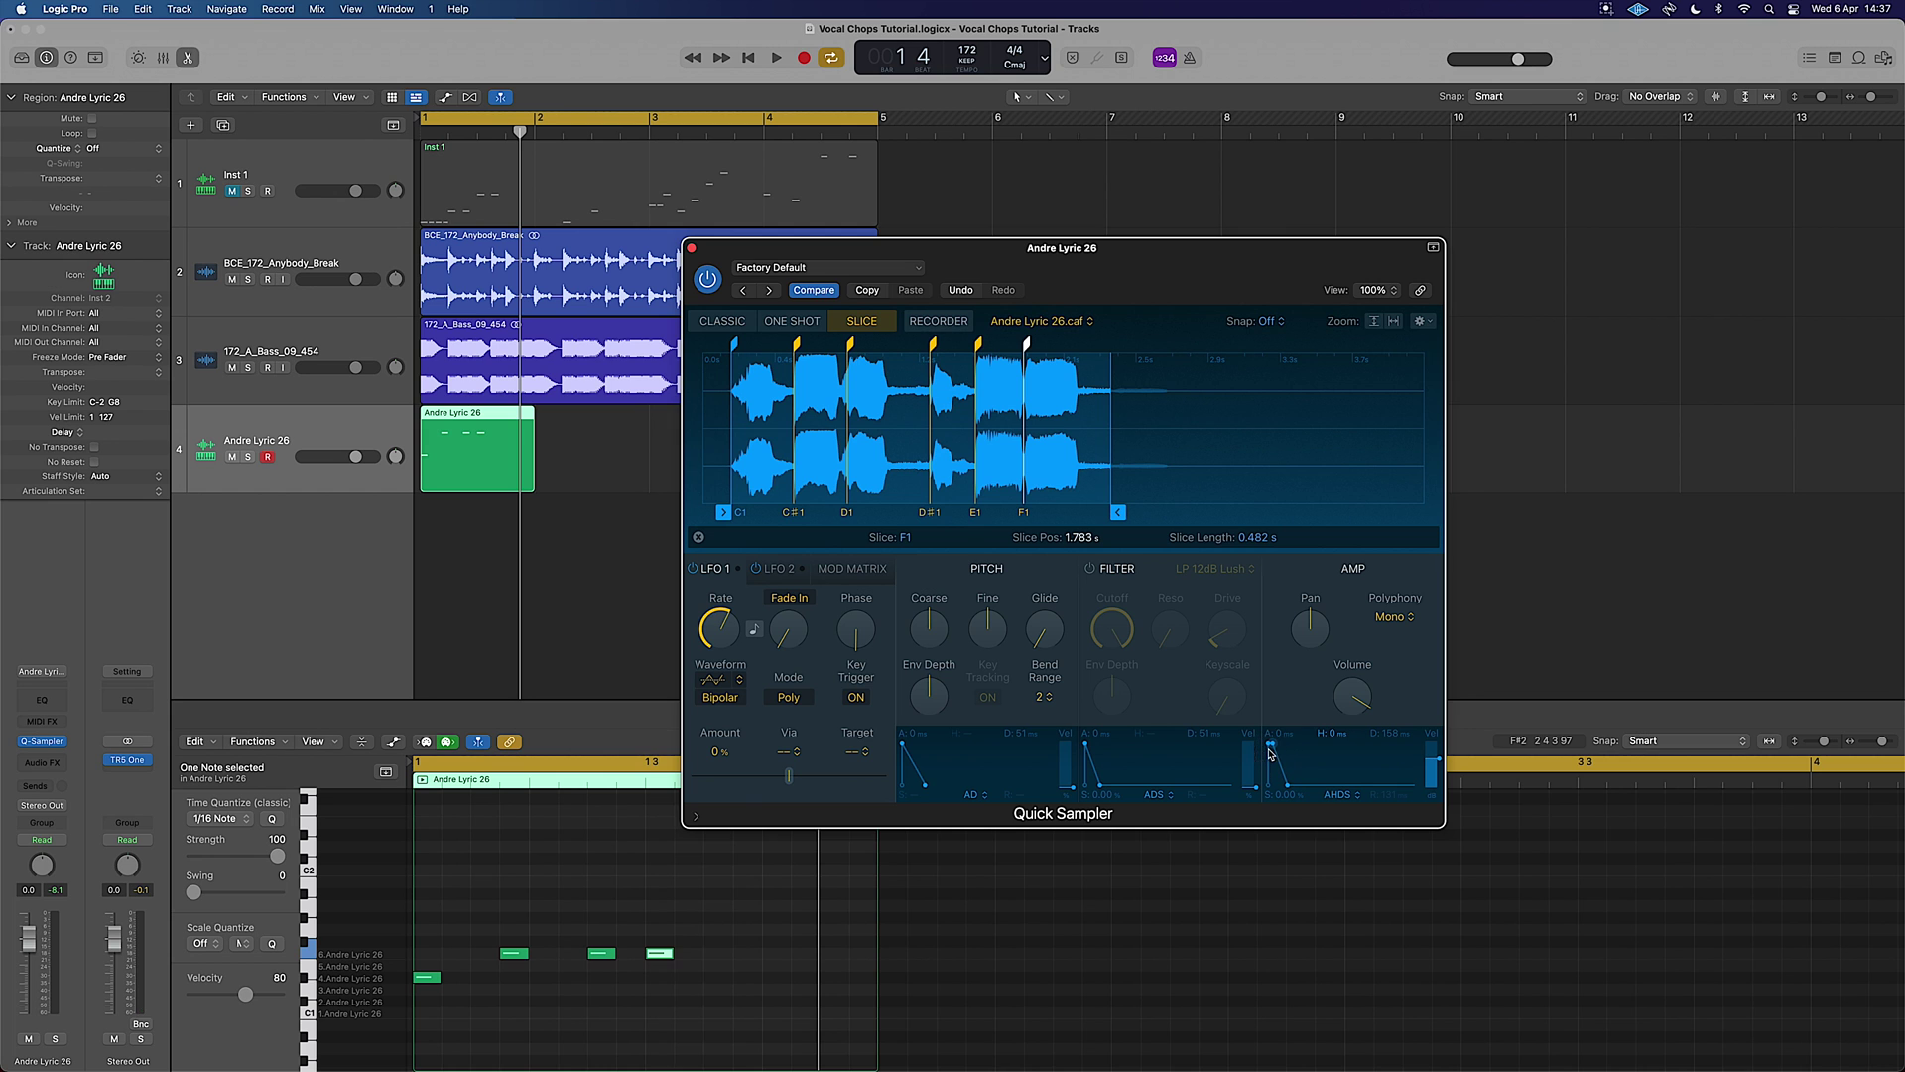
key("space")
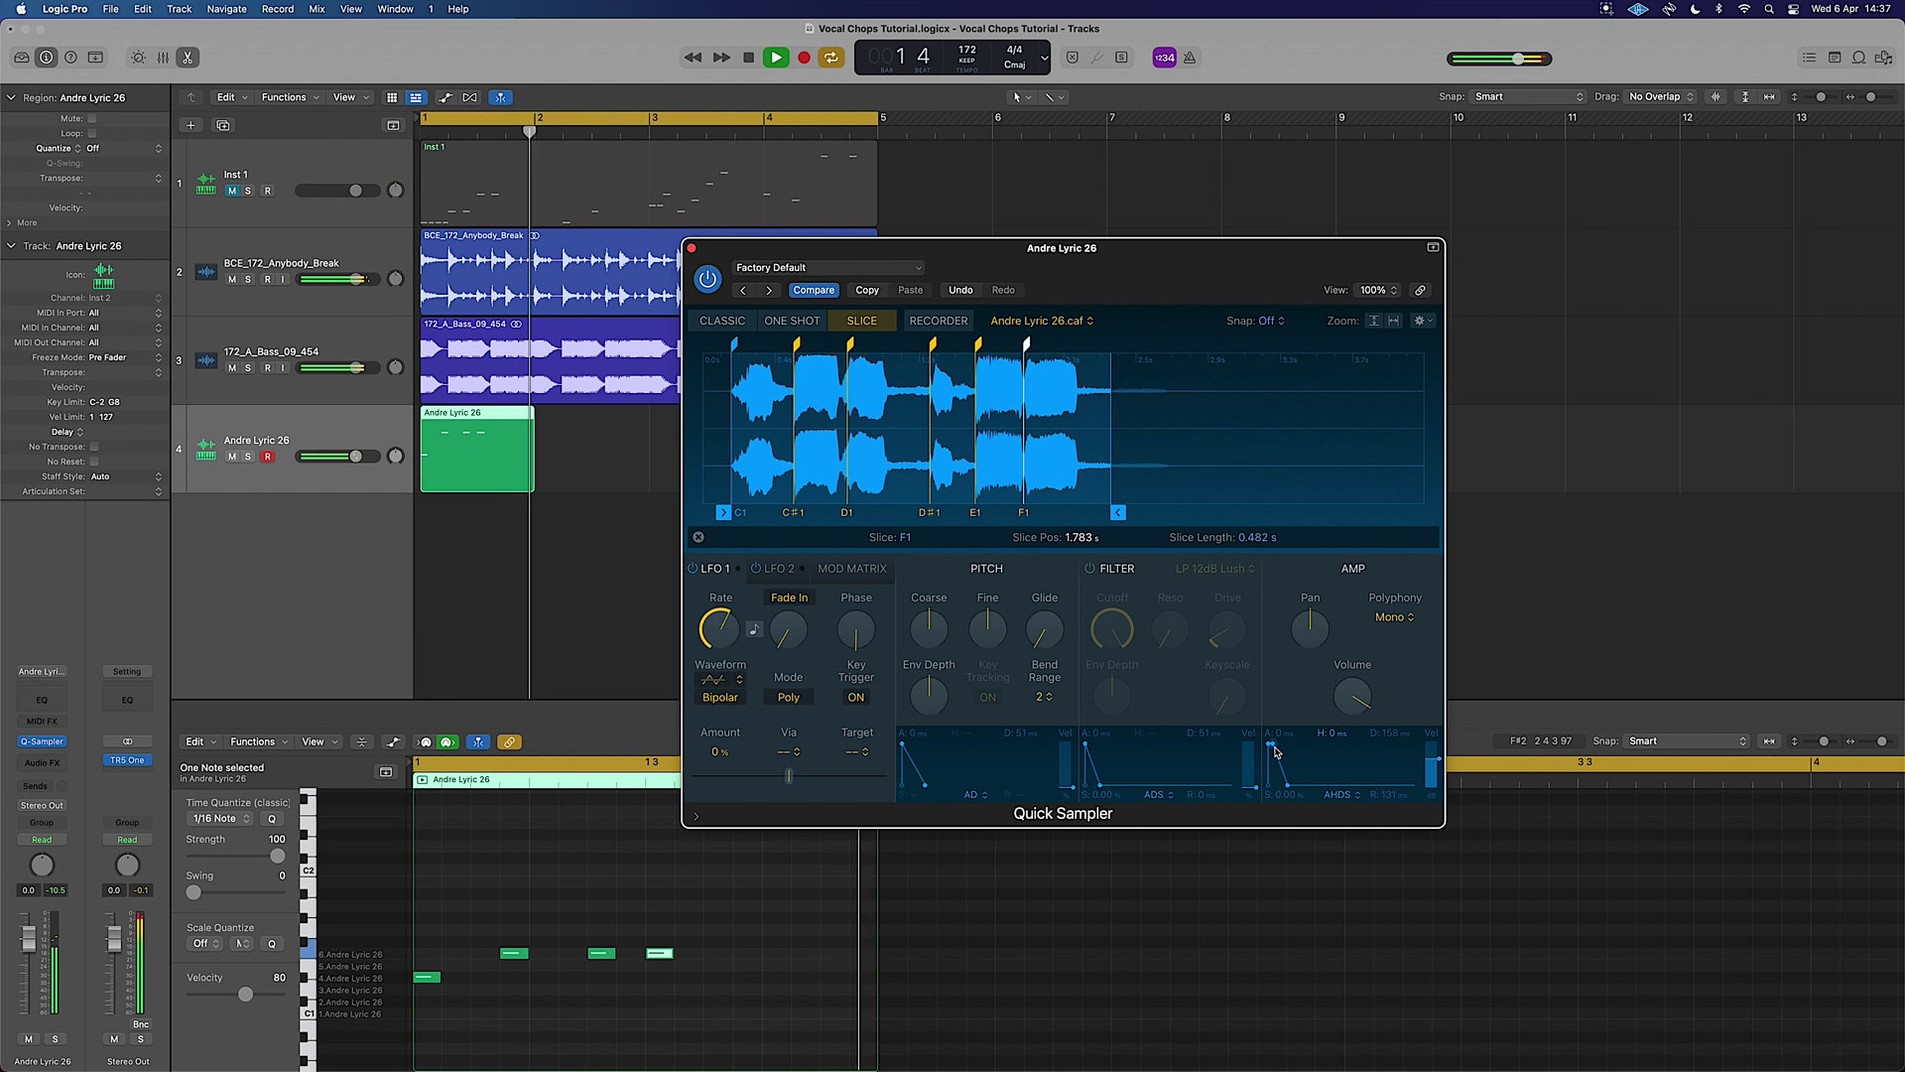
key("Return")
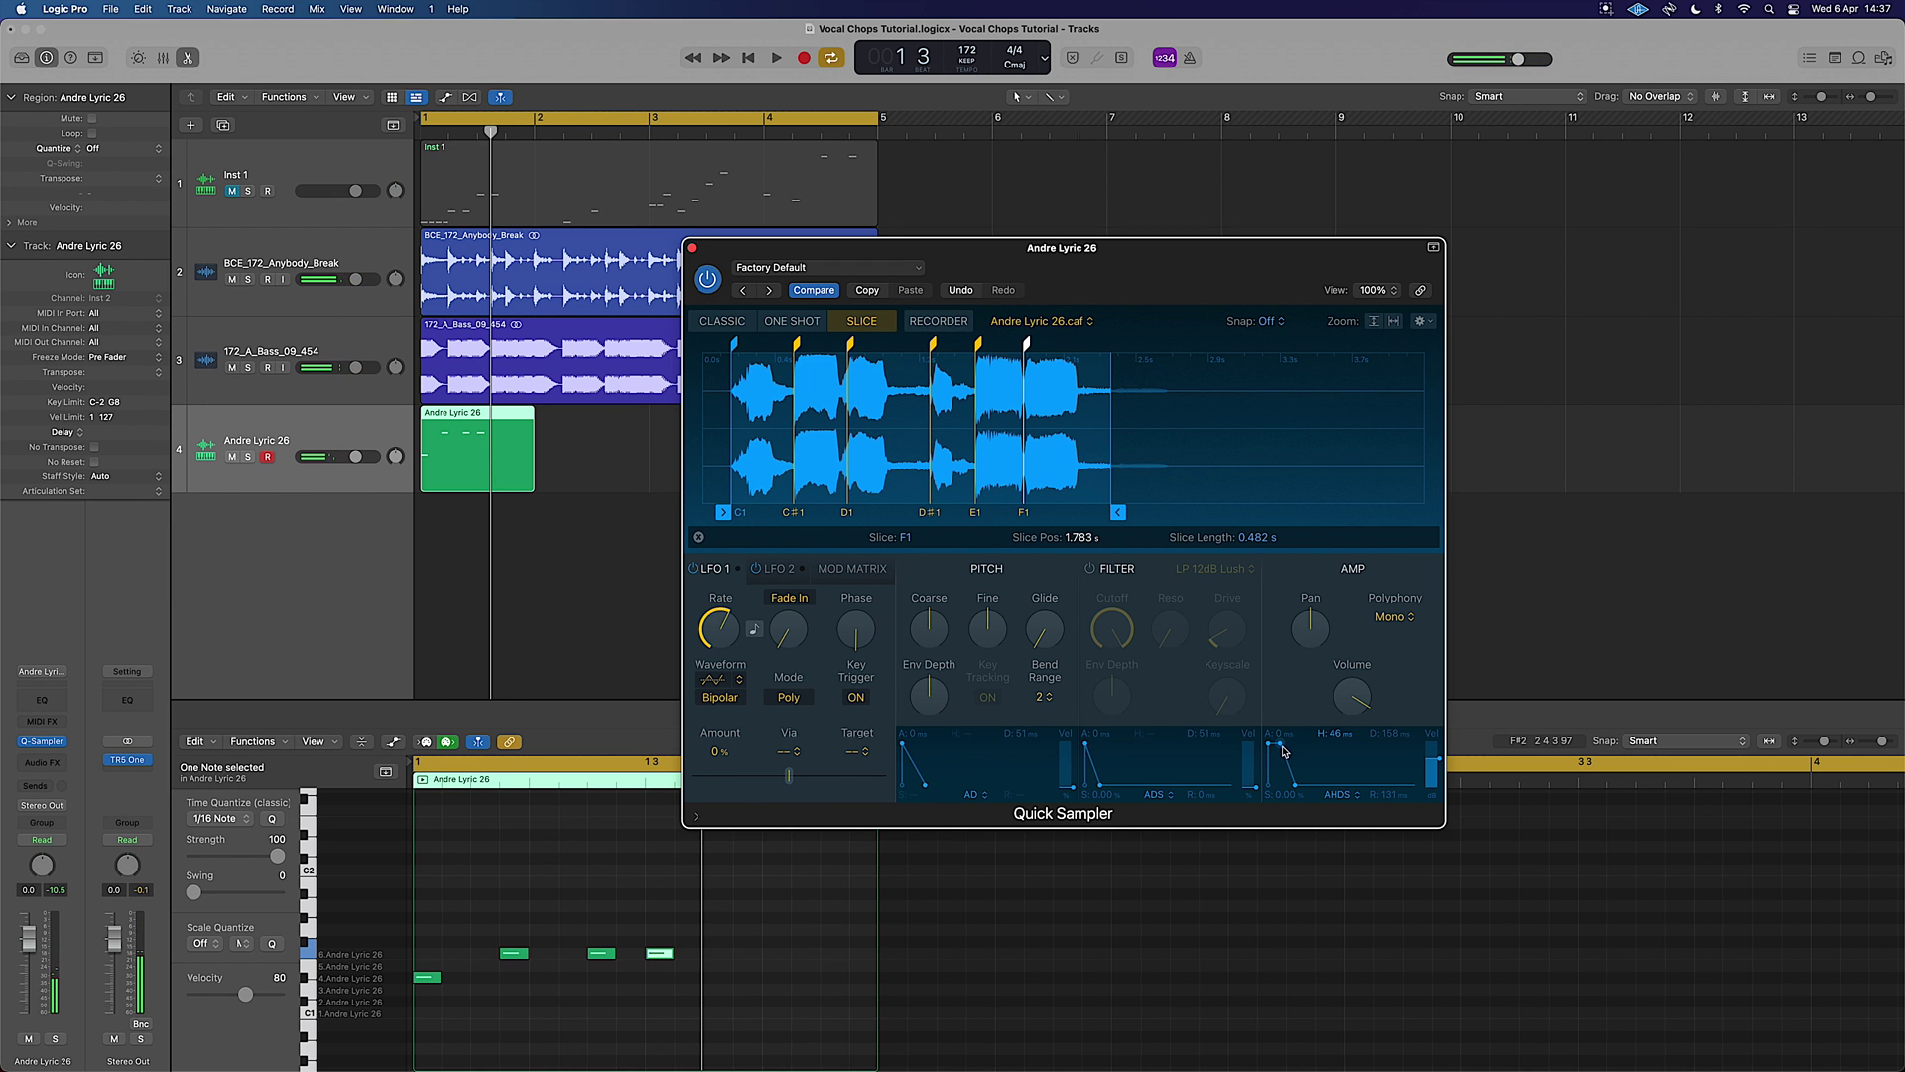
key("space")
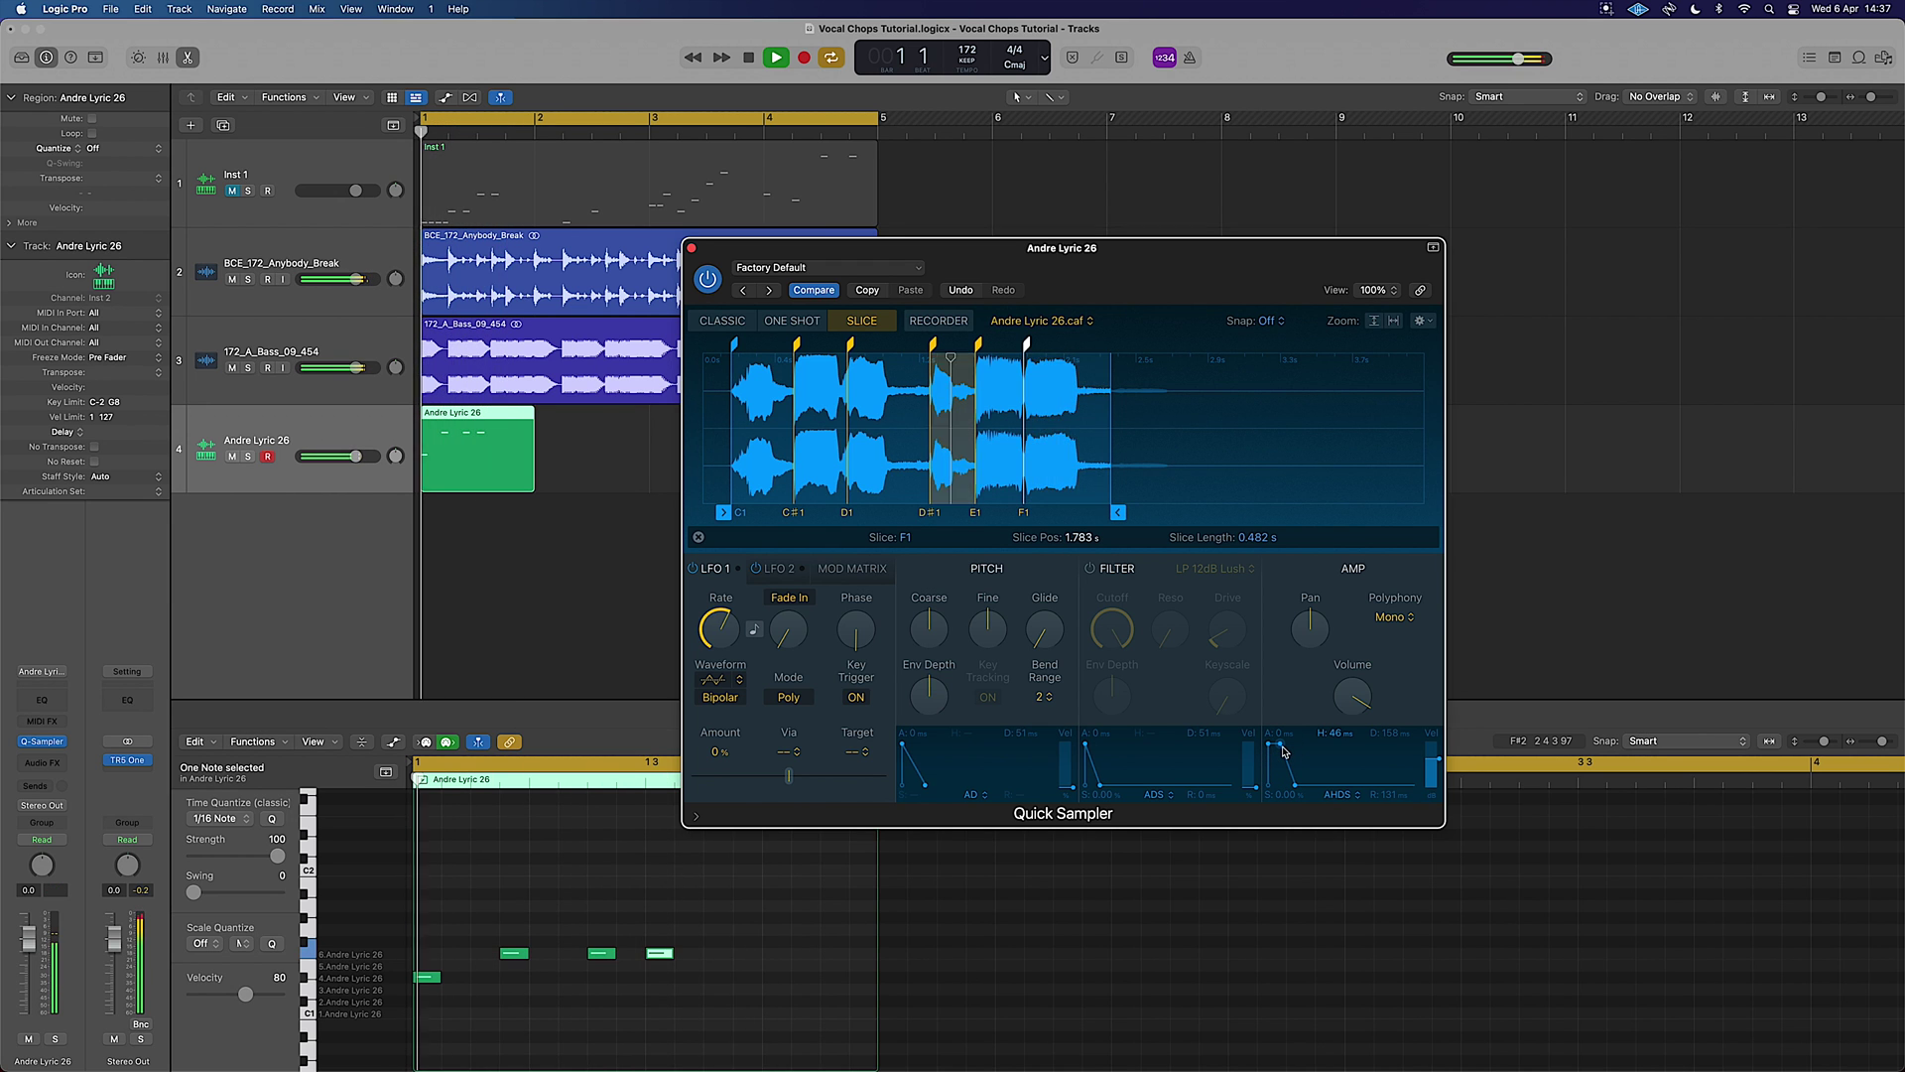
key("space")
key("super+w")
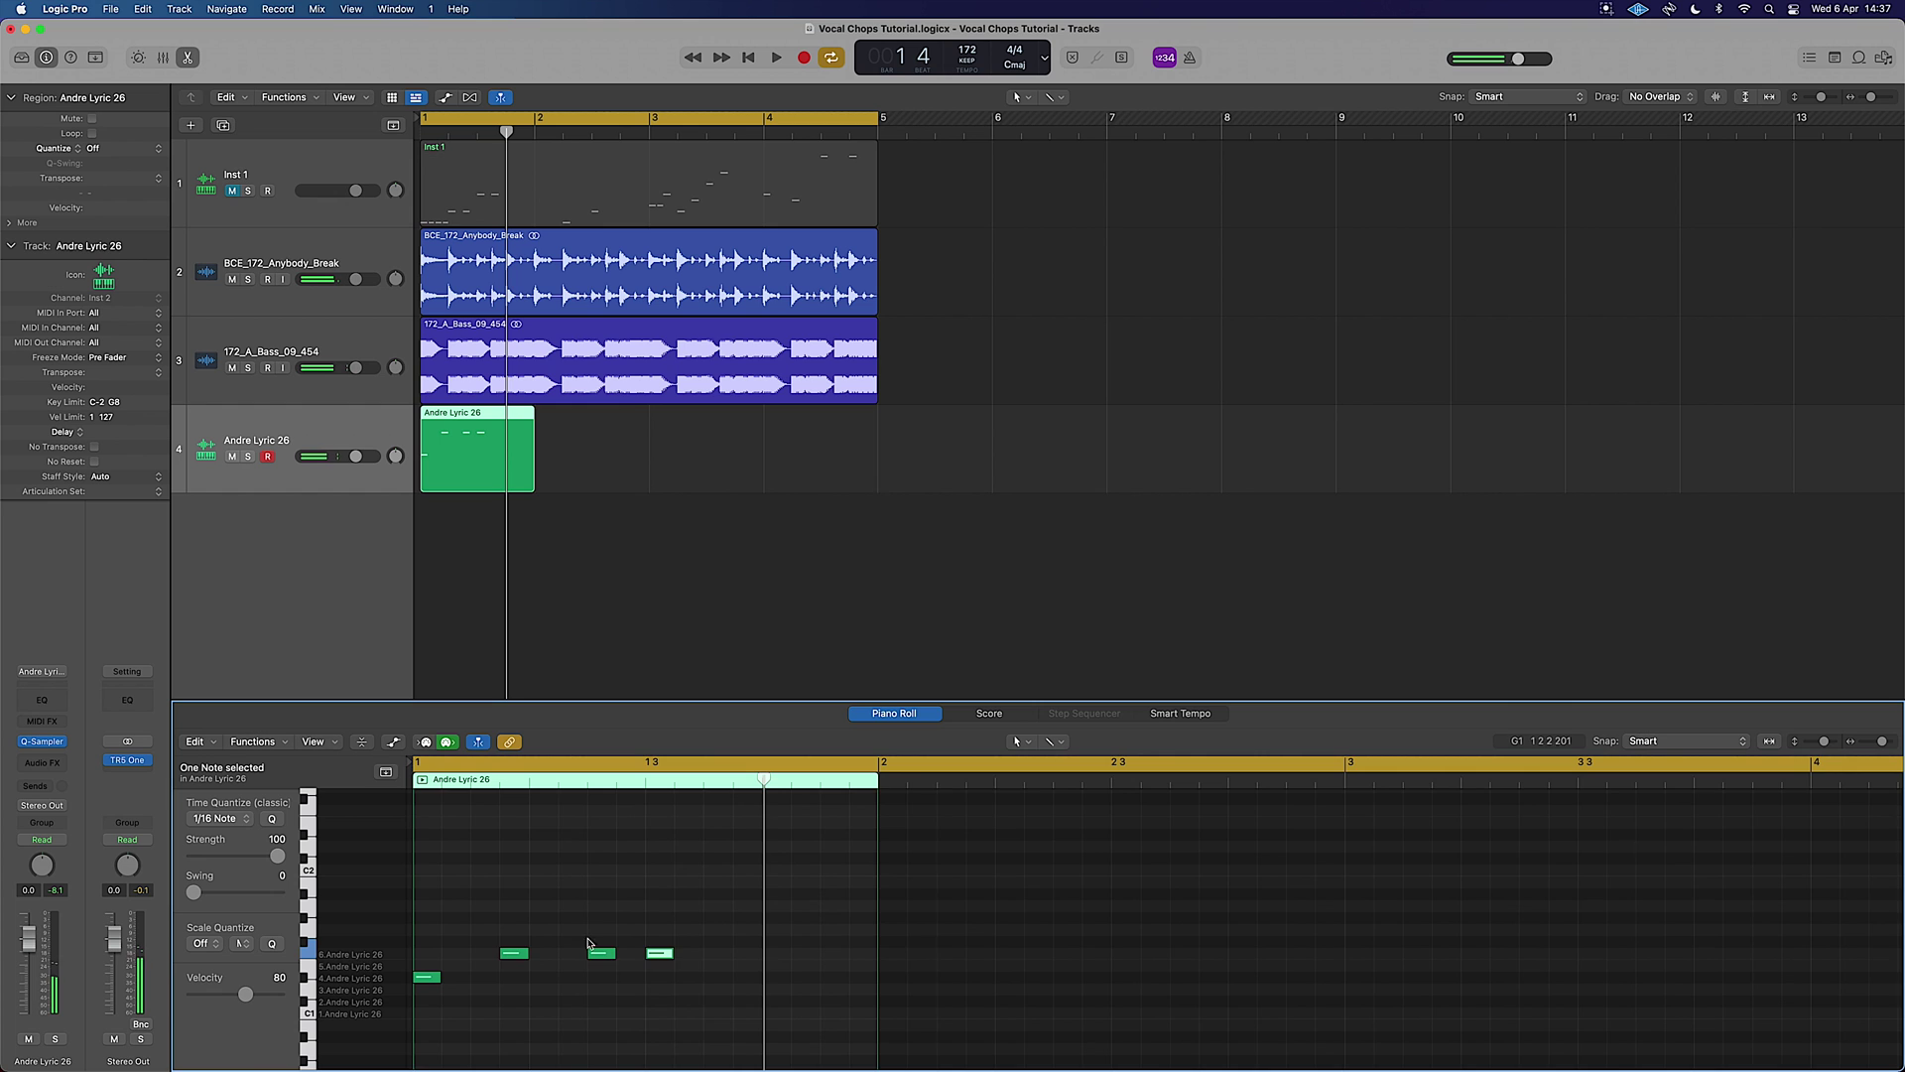
Step: Delete the three later bar-1 notes and draw new chops on the fifth and sixth slice rows, E1 and D1
left_click(656, 964, "ctrl+alt")
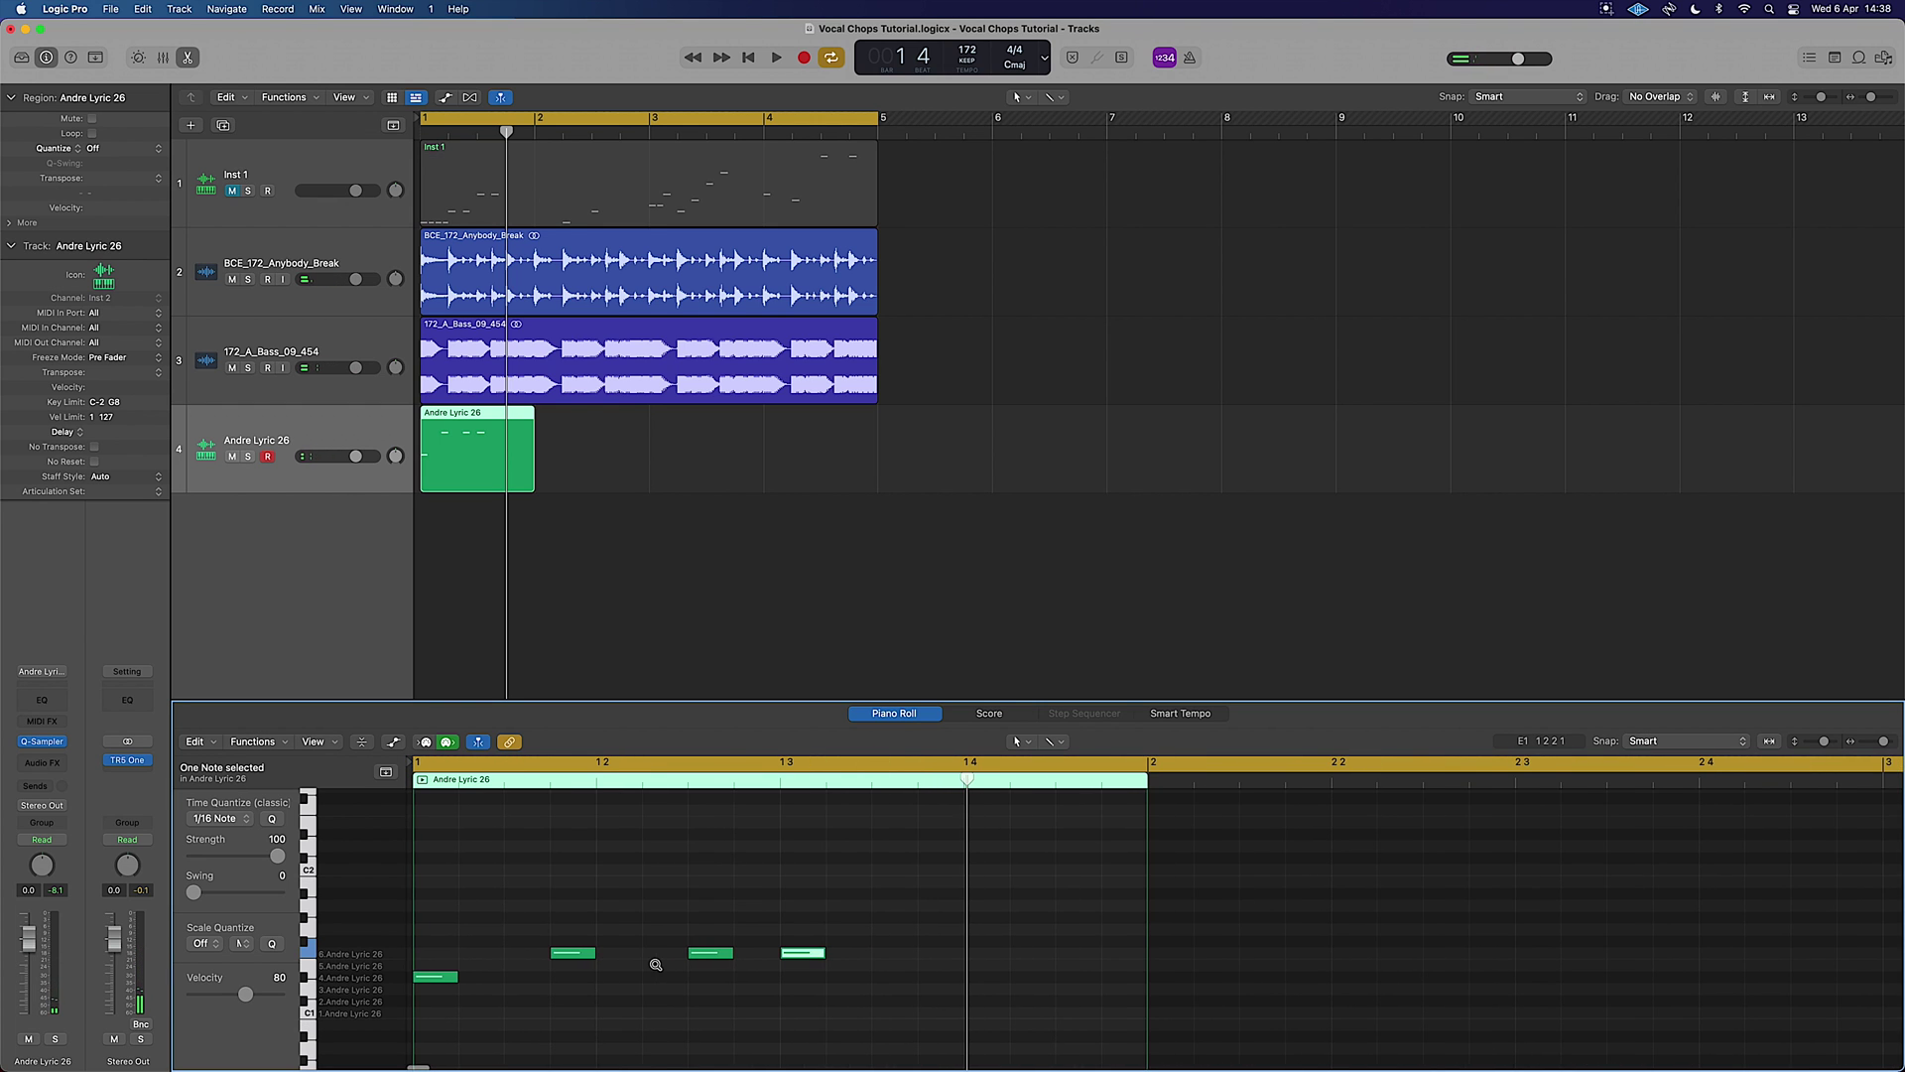
left_click_drag(737, 943, 528, 898)
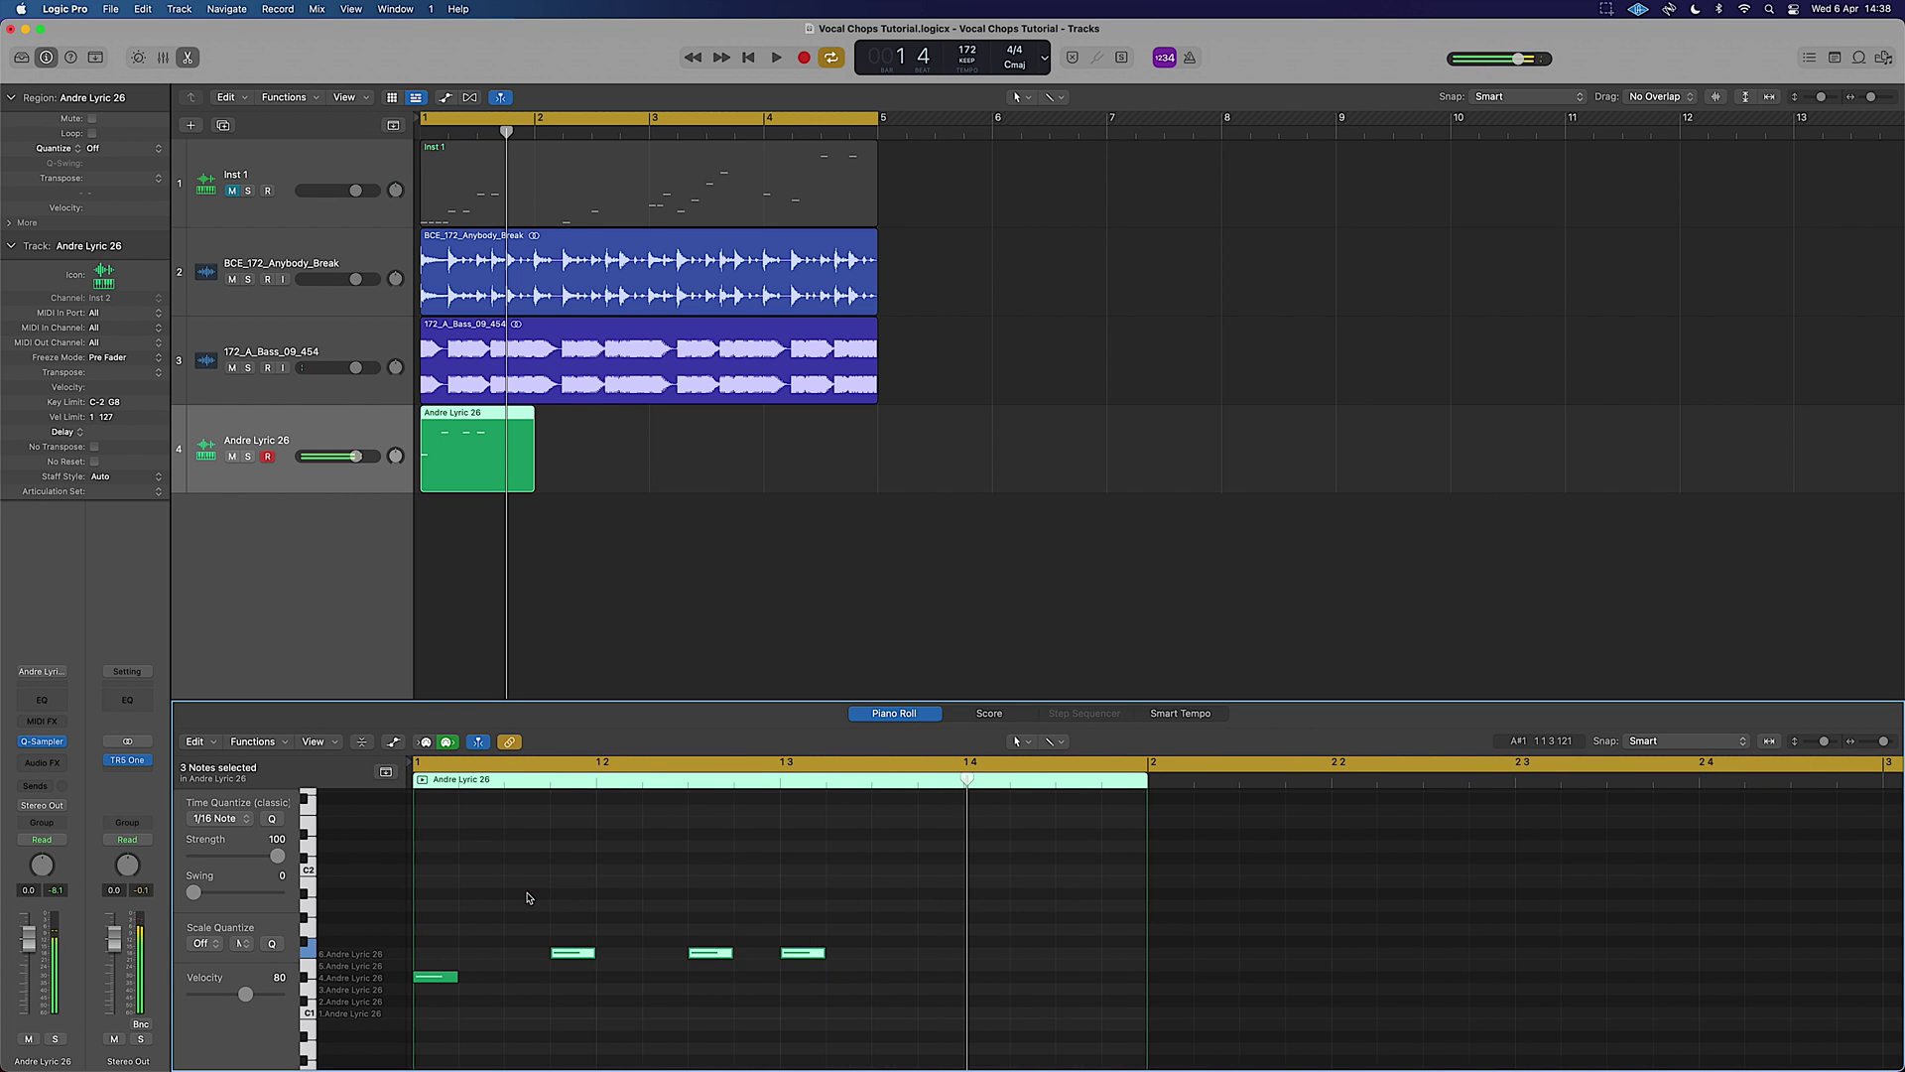
left_click(590, 896, "ctrl+alt")
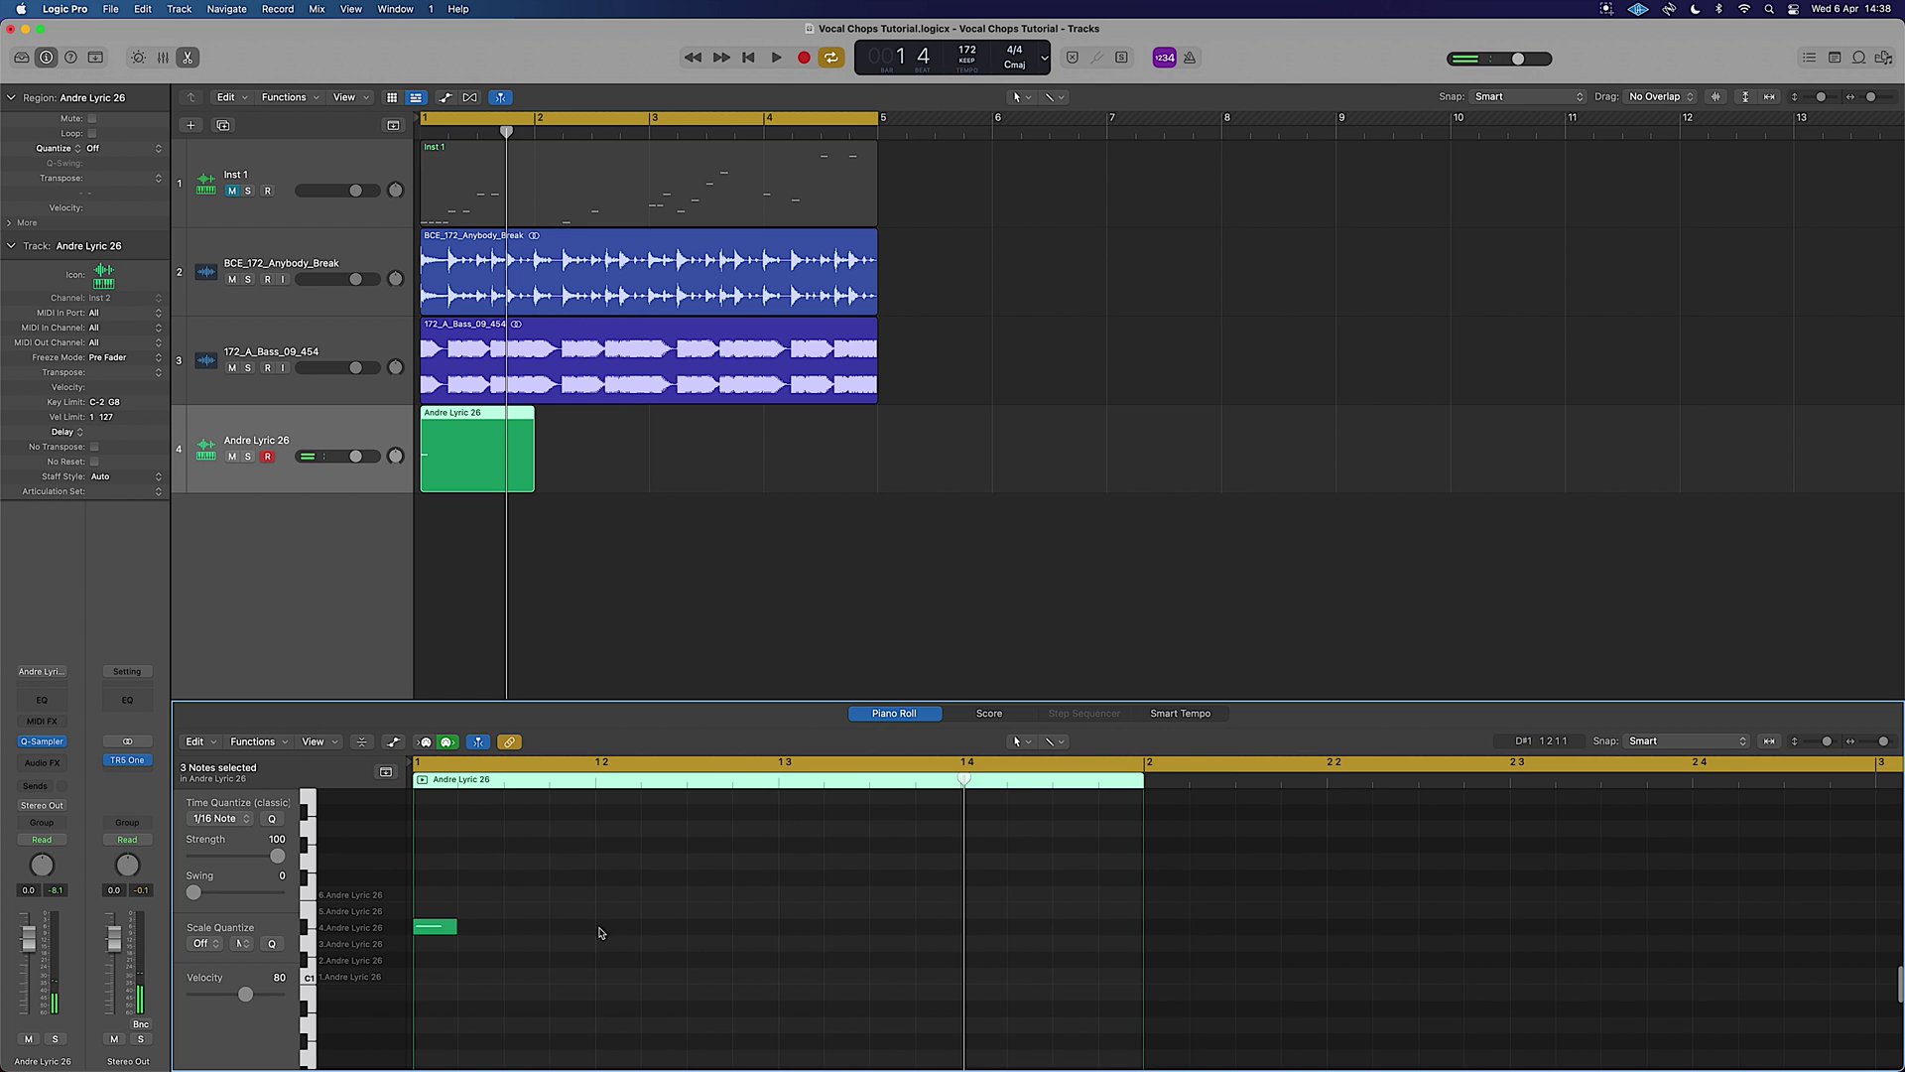
left_click(600, 910)
left_click(689, 894)
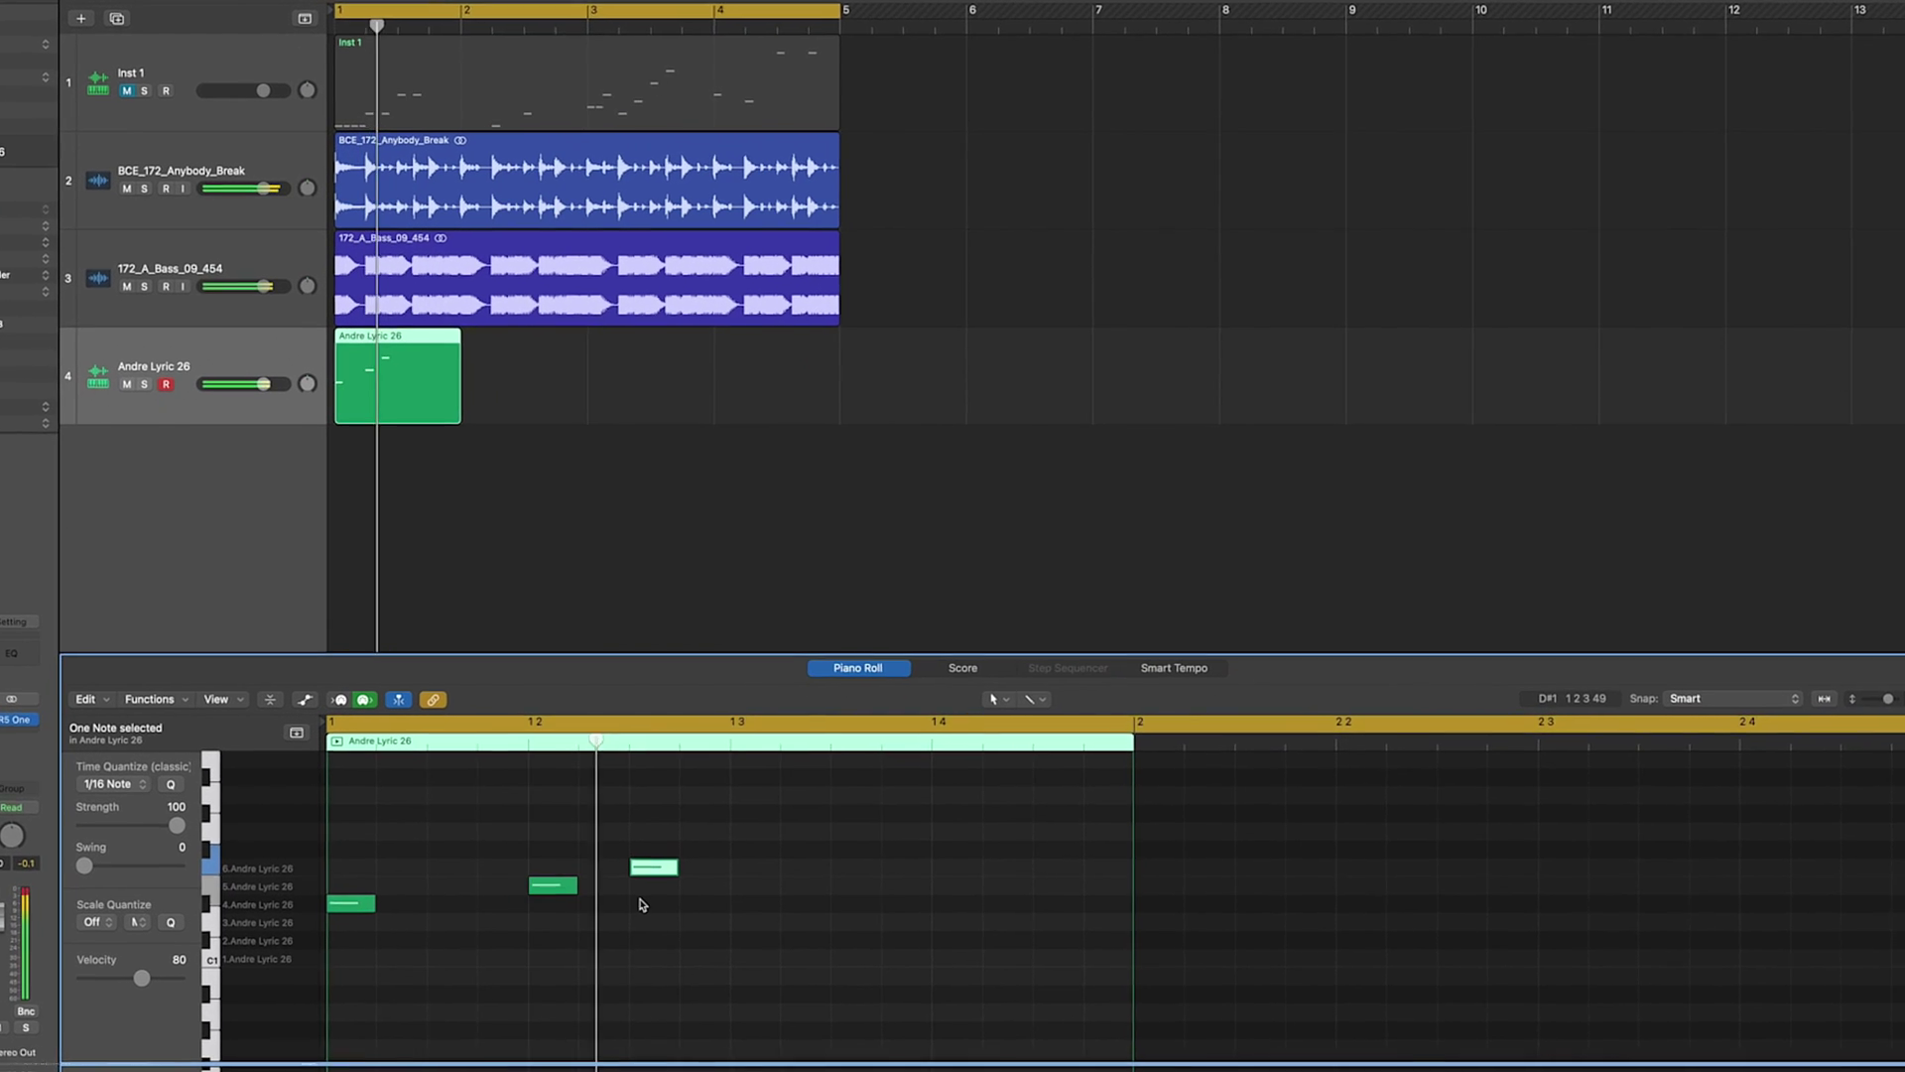
left_click(697, 865)
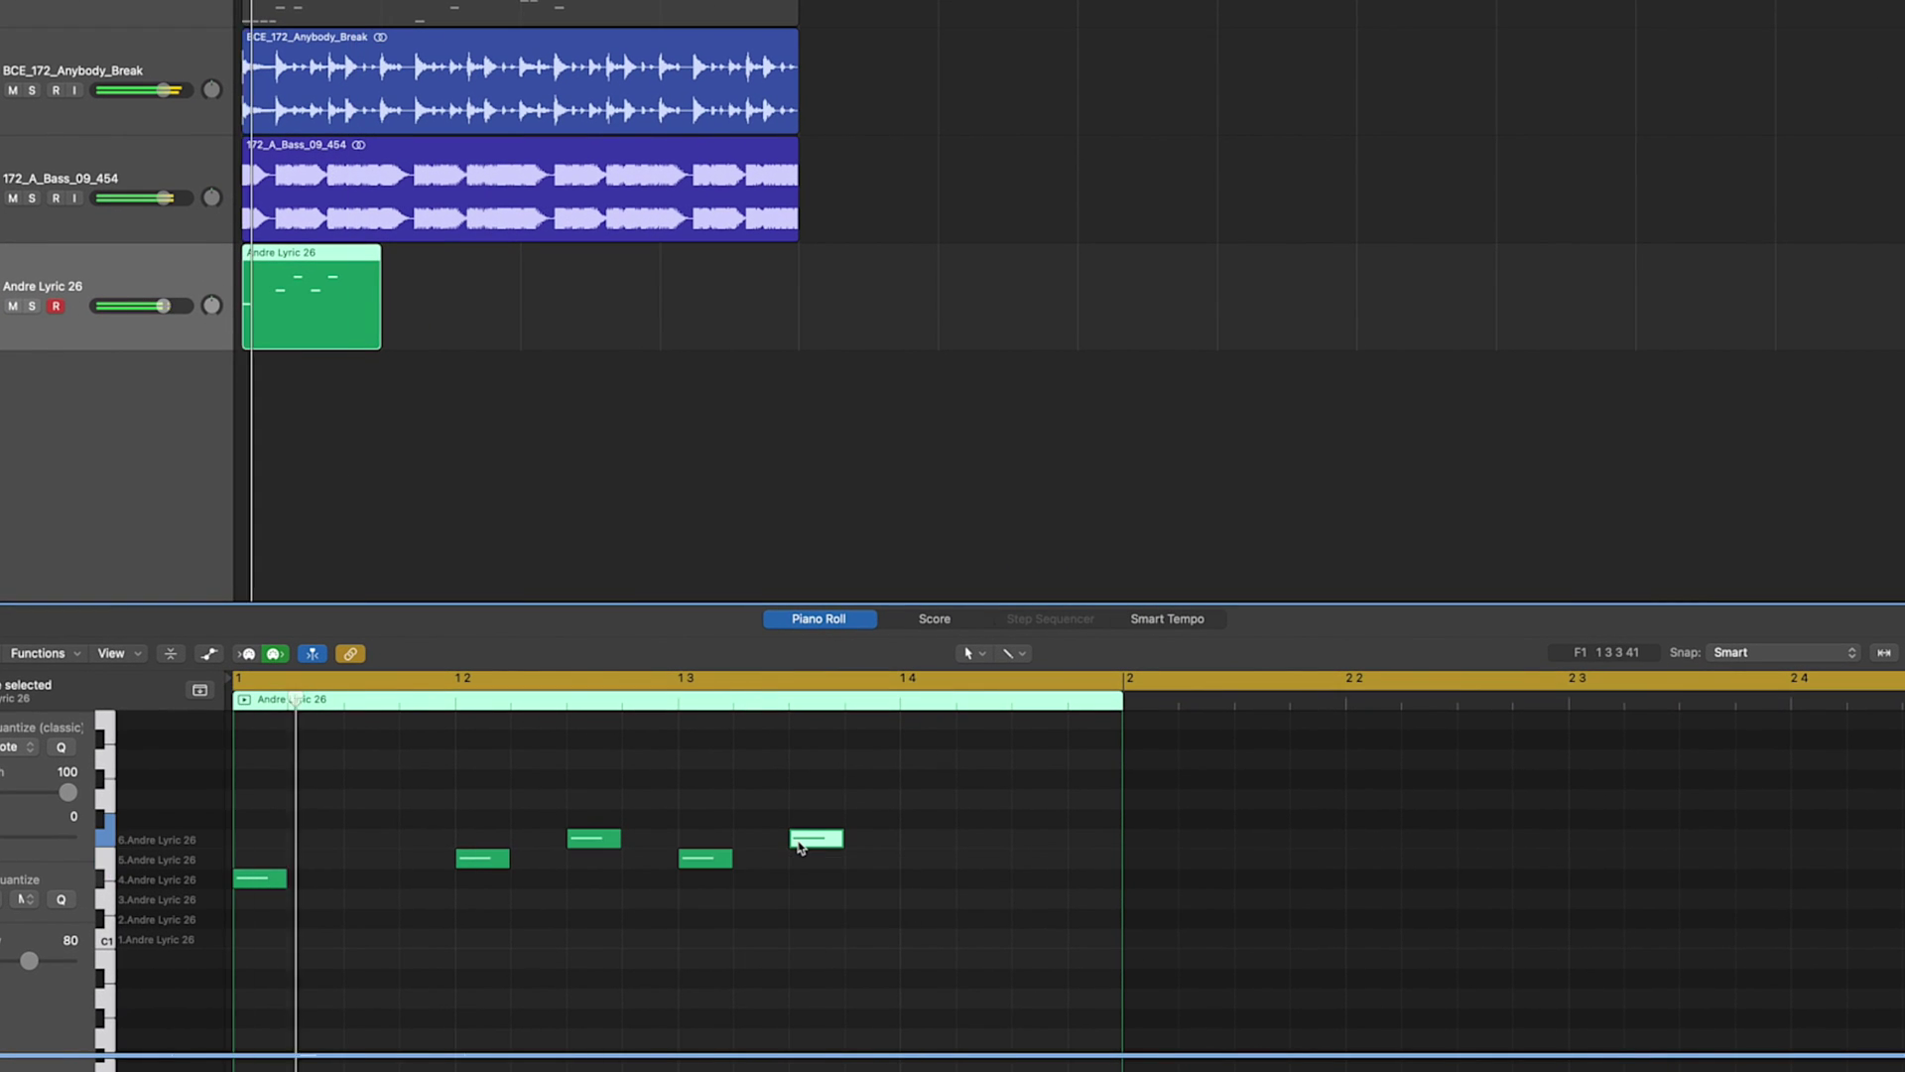
left_click(1026, 899)
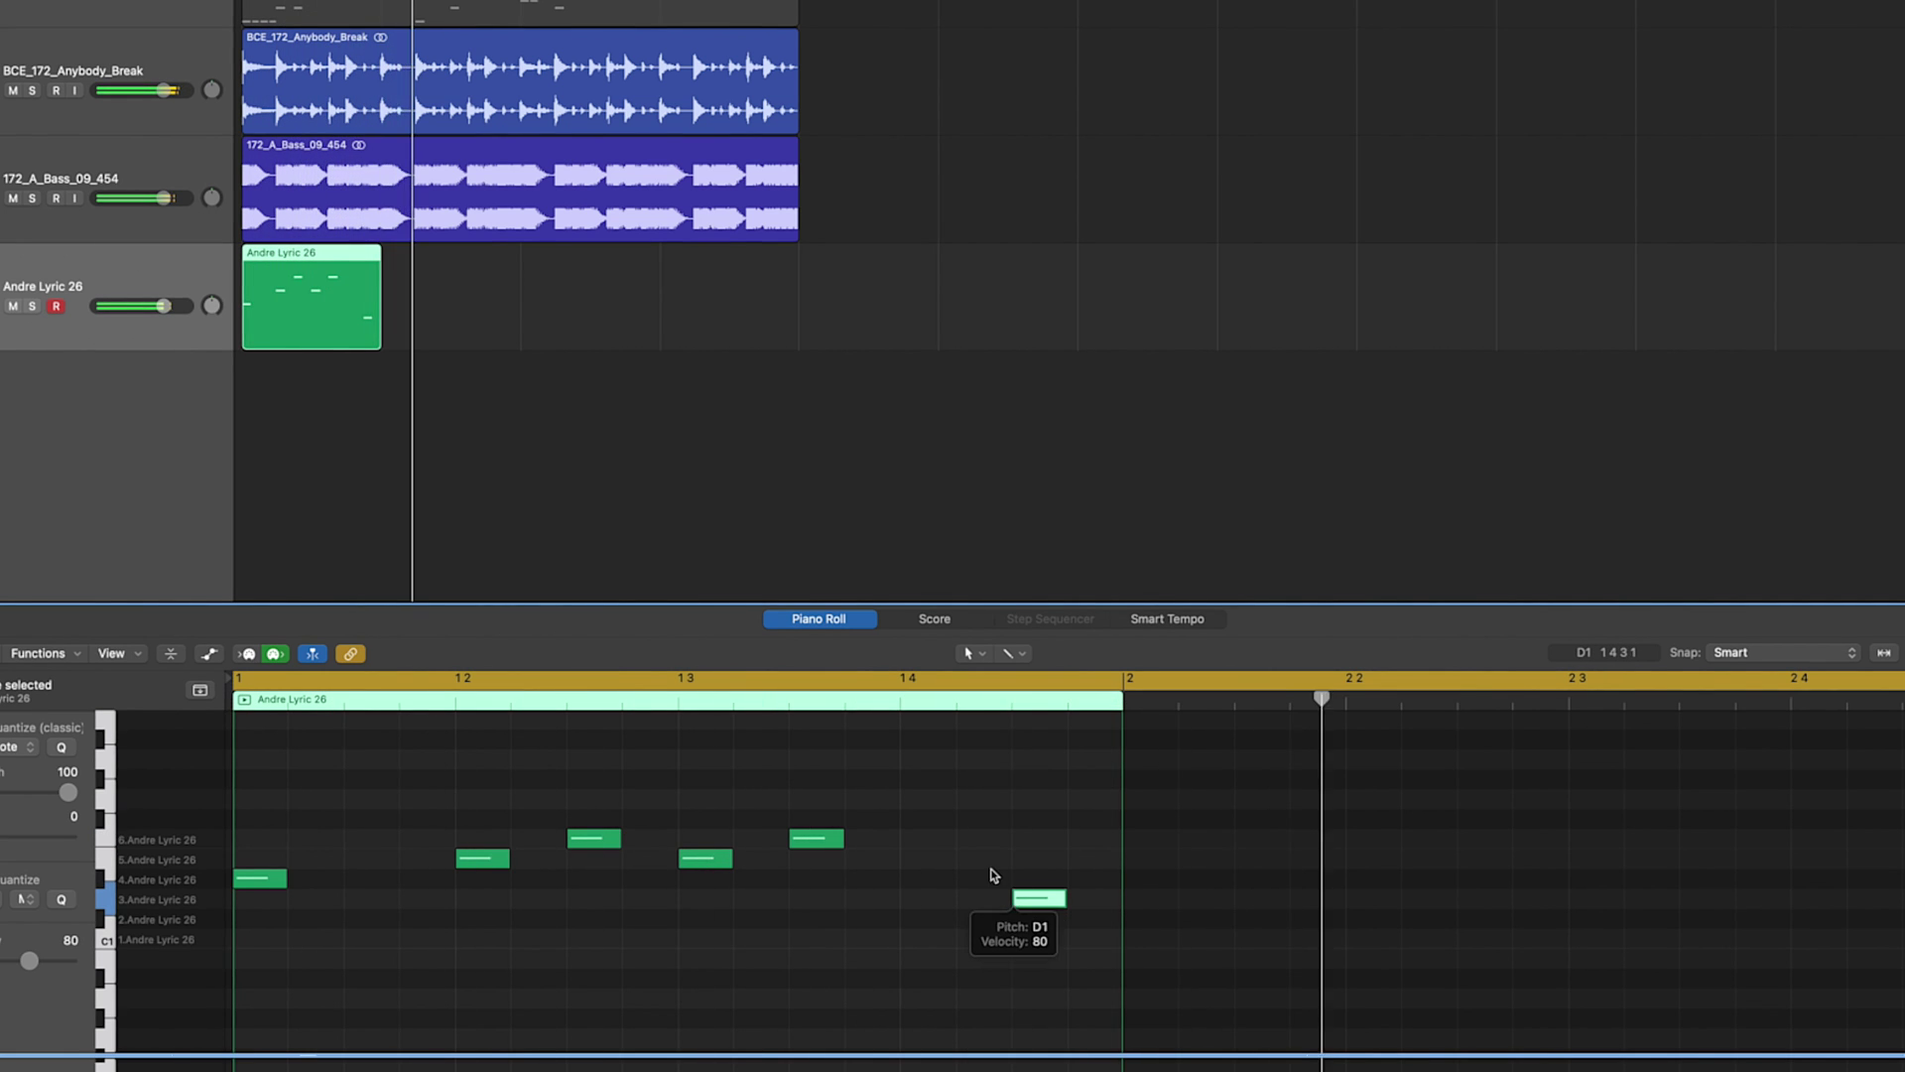
key("space")
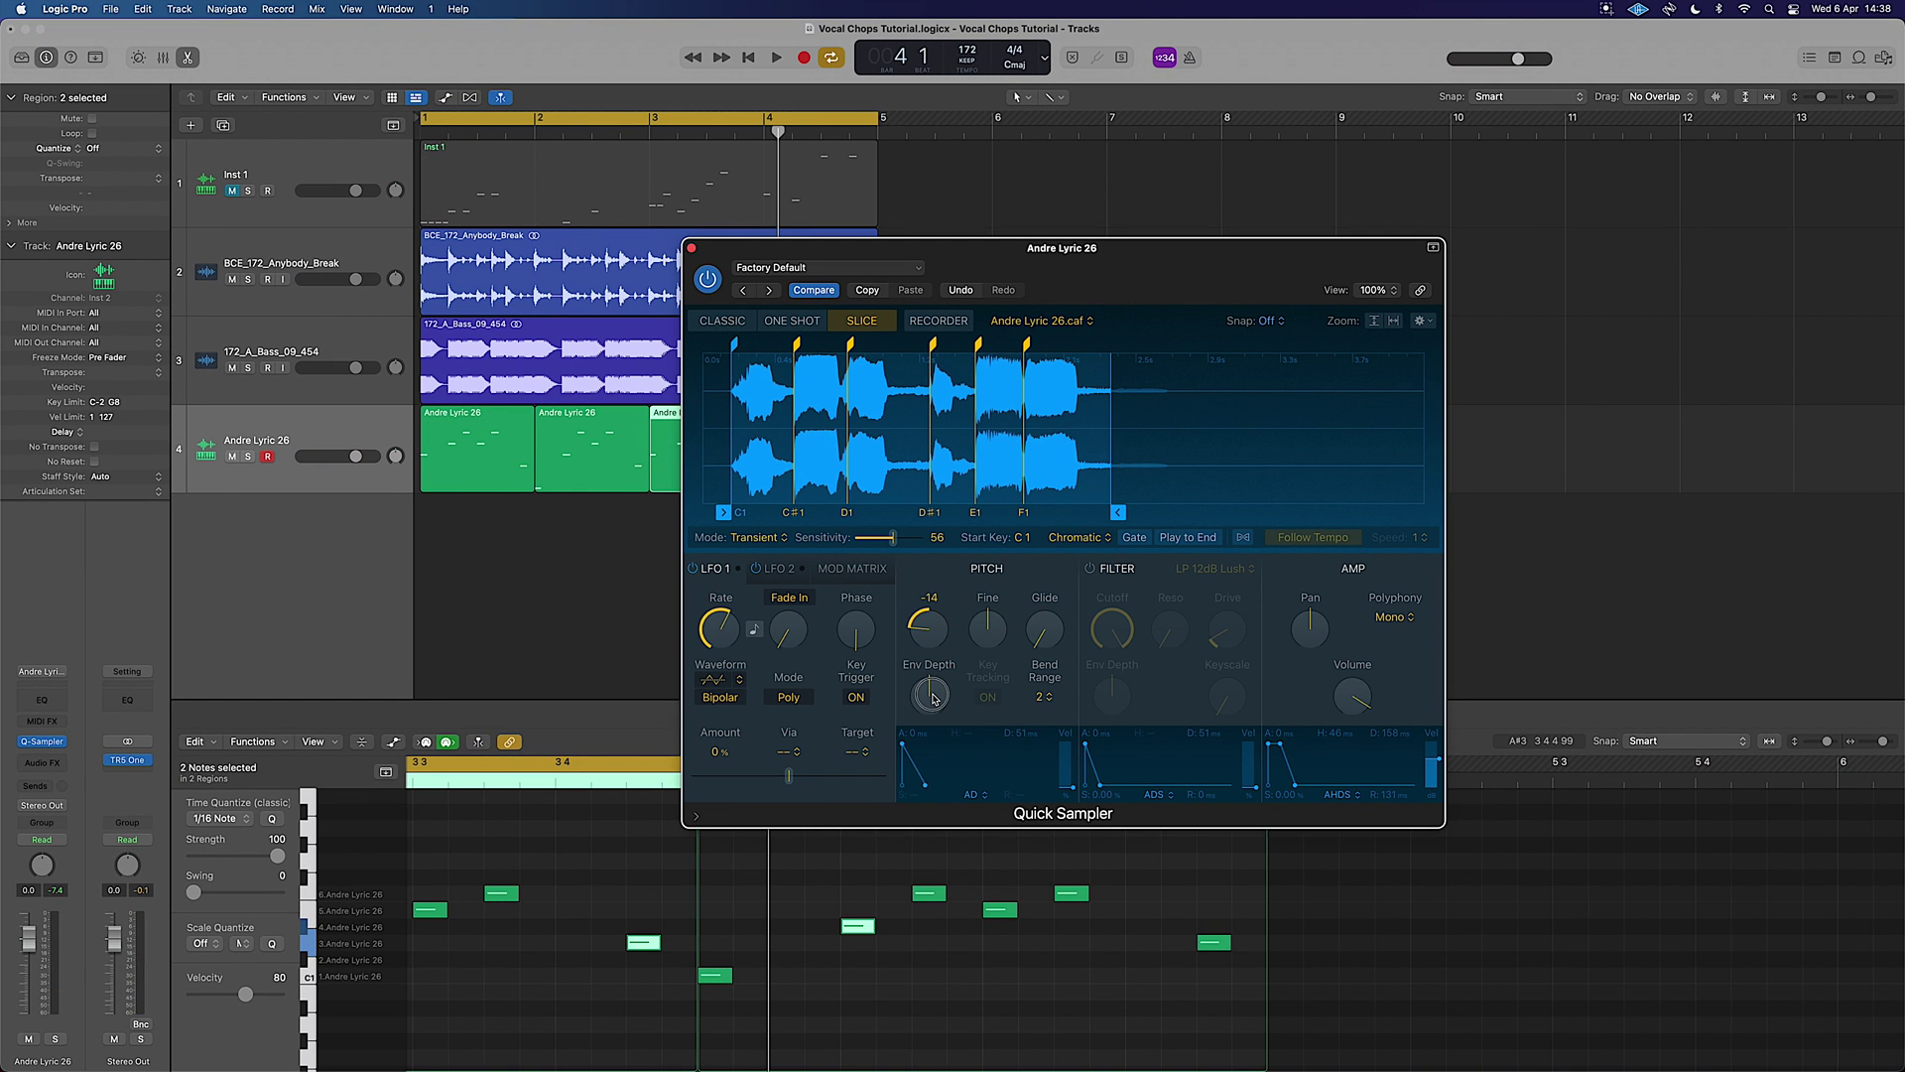
Step: Loop the chop pattern while sweeping Quick Sampler's Pitch Coarse knob up
key("space")
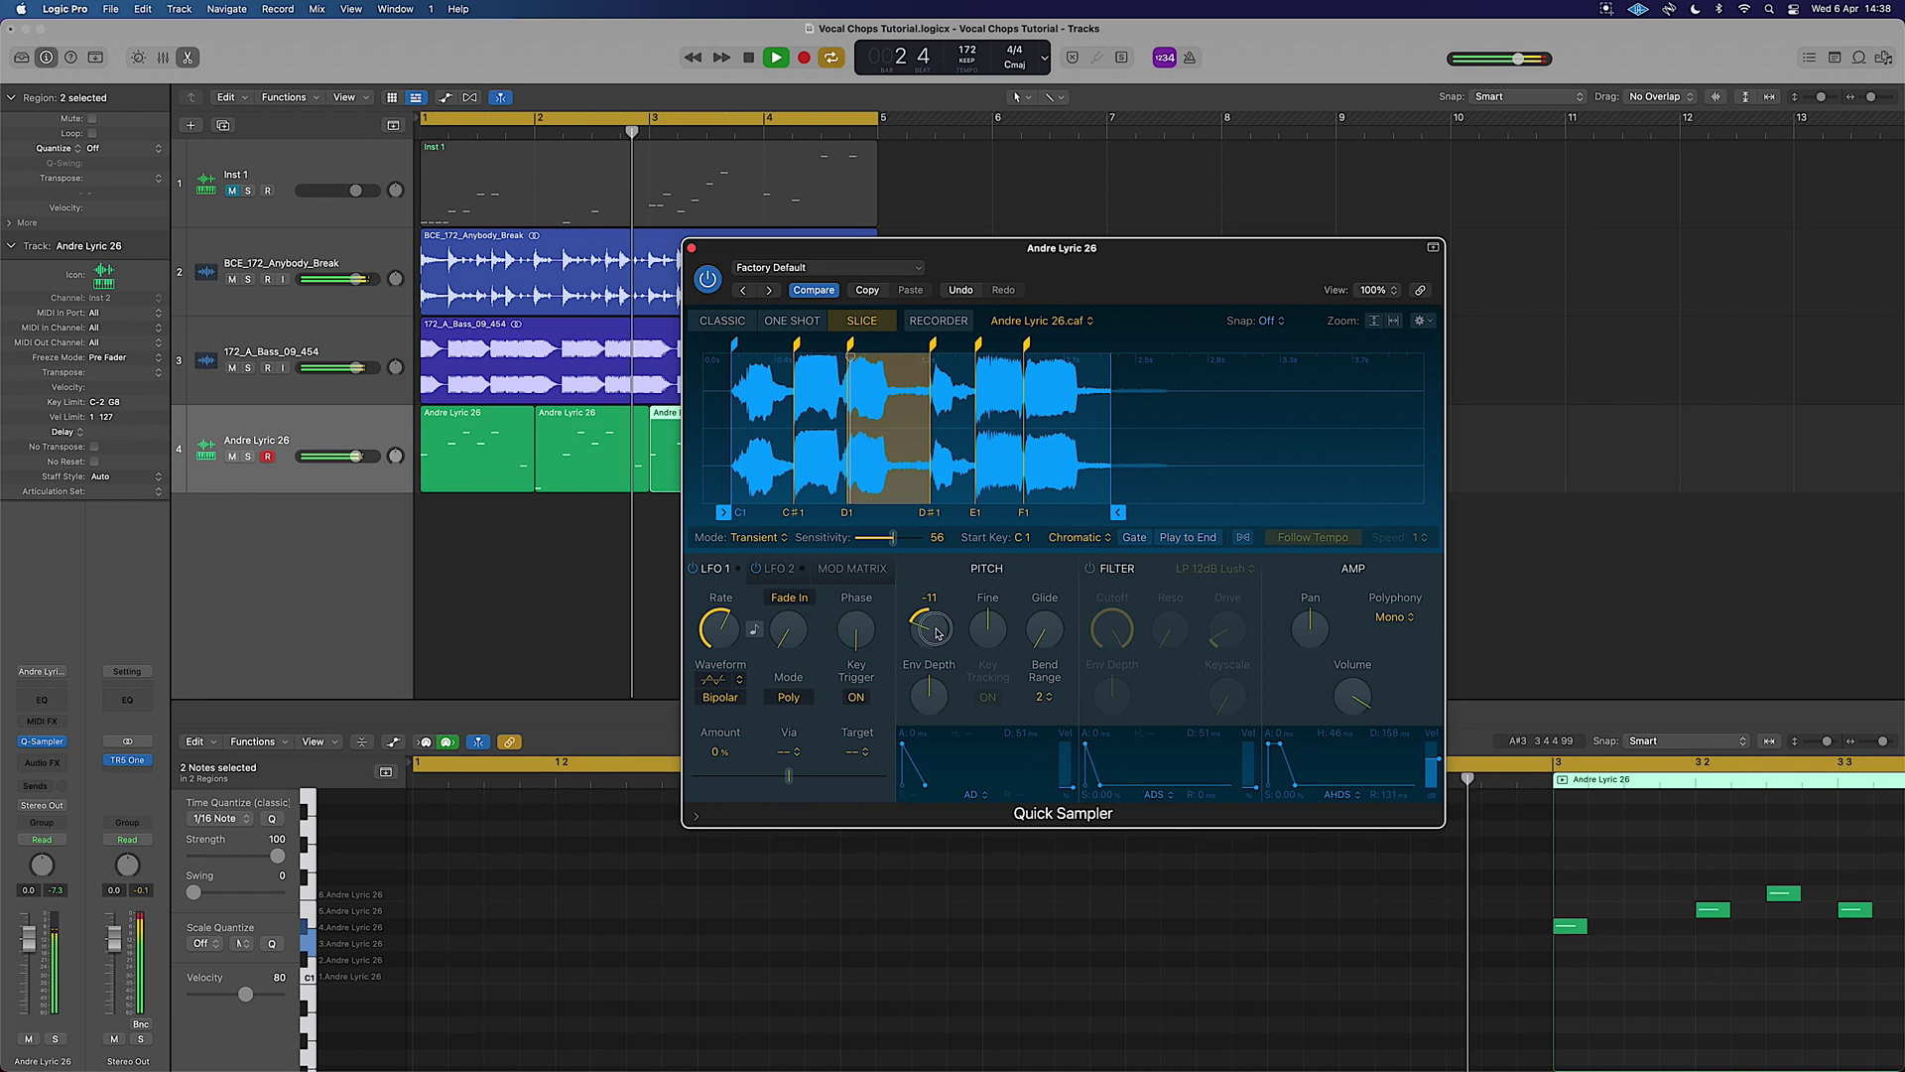
left_click_drag(930, 627, 951, 527)
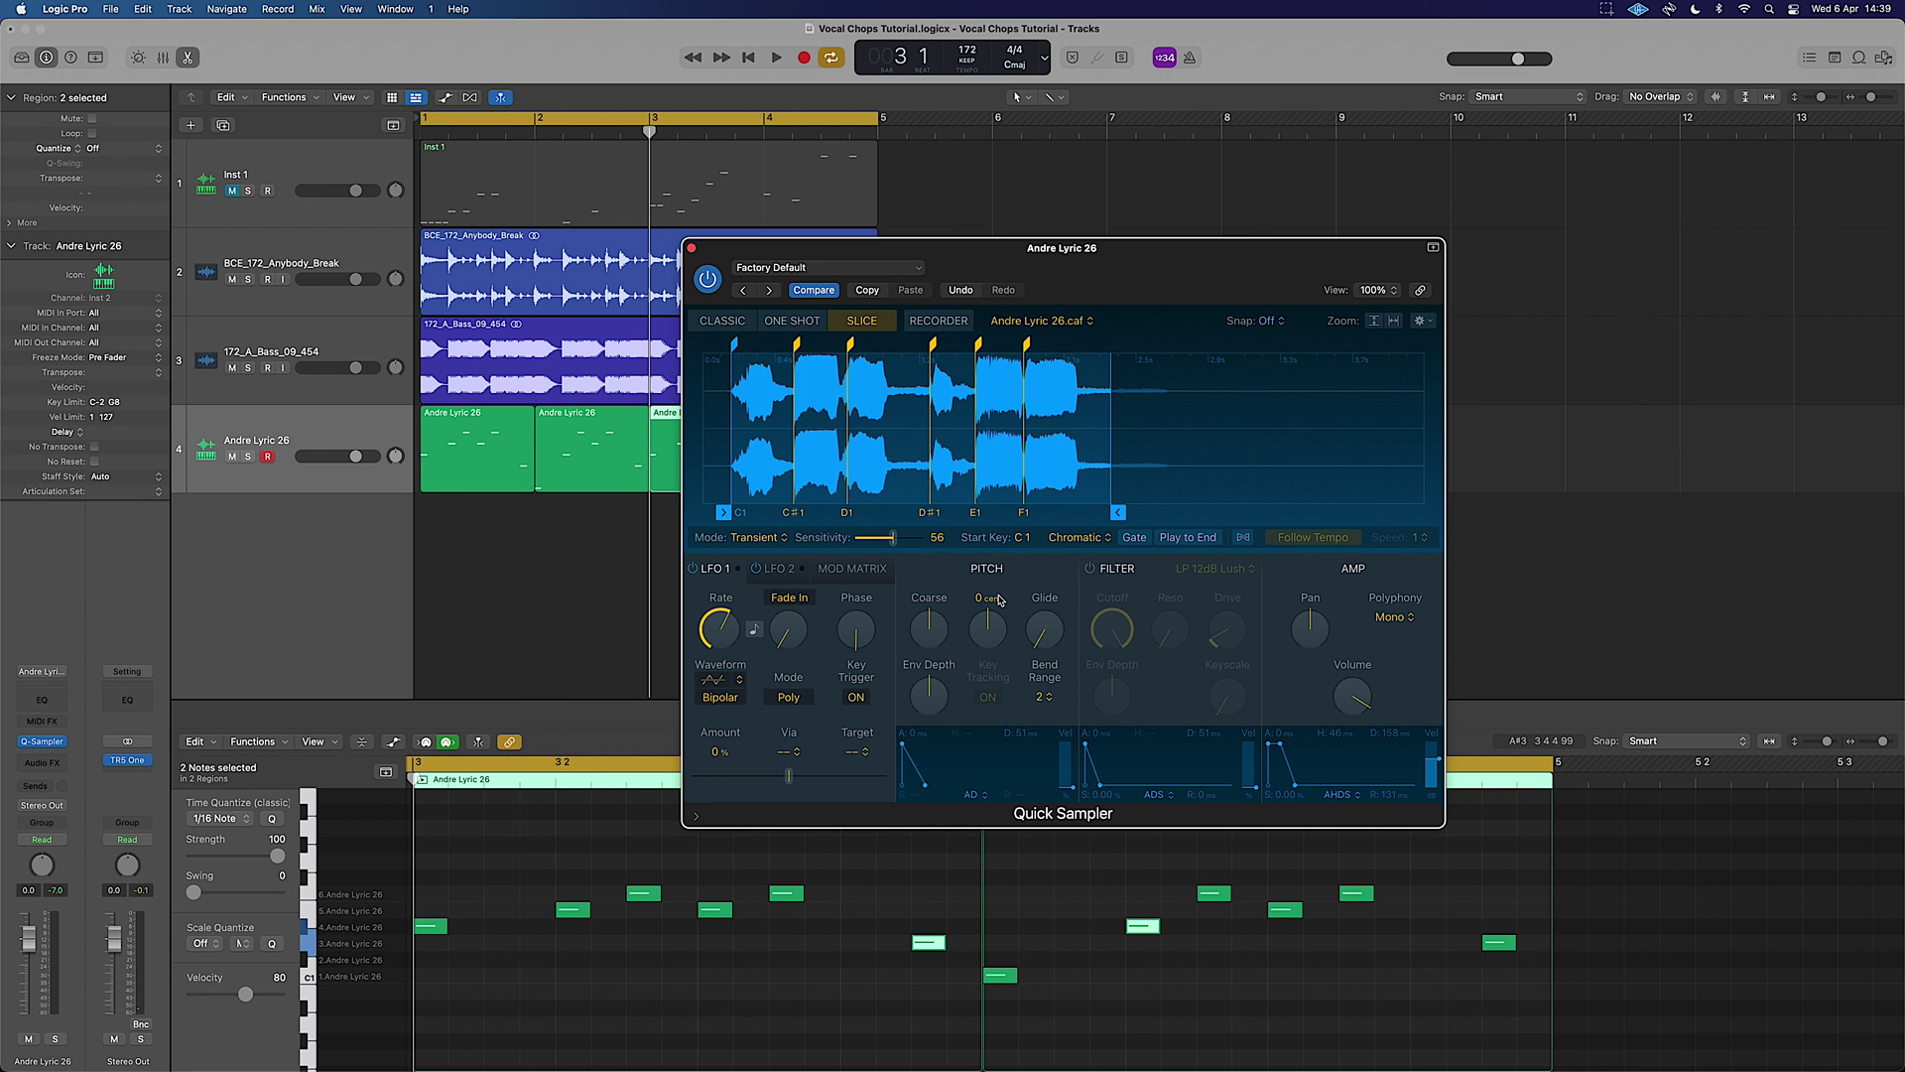
Step: Load Bailey Background 06, then Bailey Background 13, from Apple Loops into Quick Sampler
left_click(1858, 59)
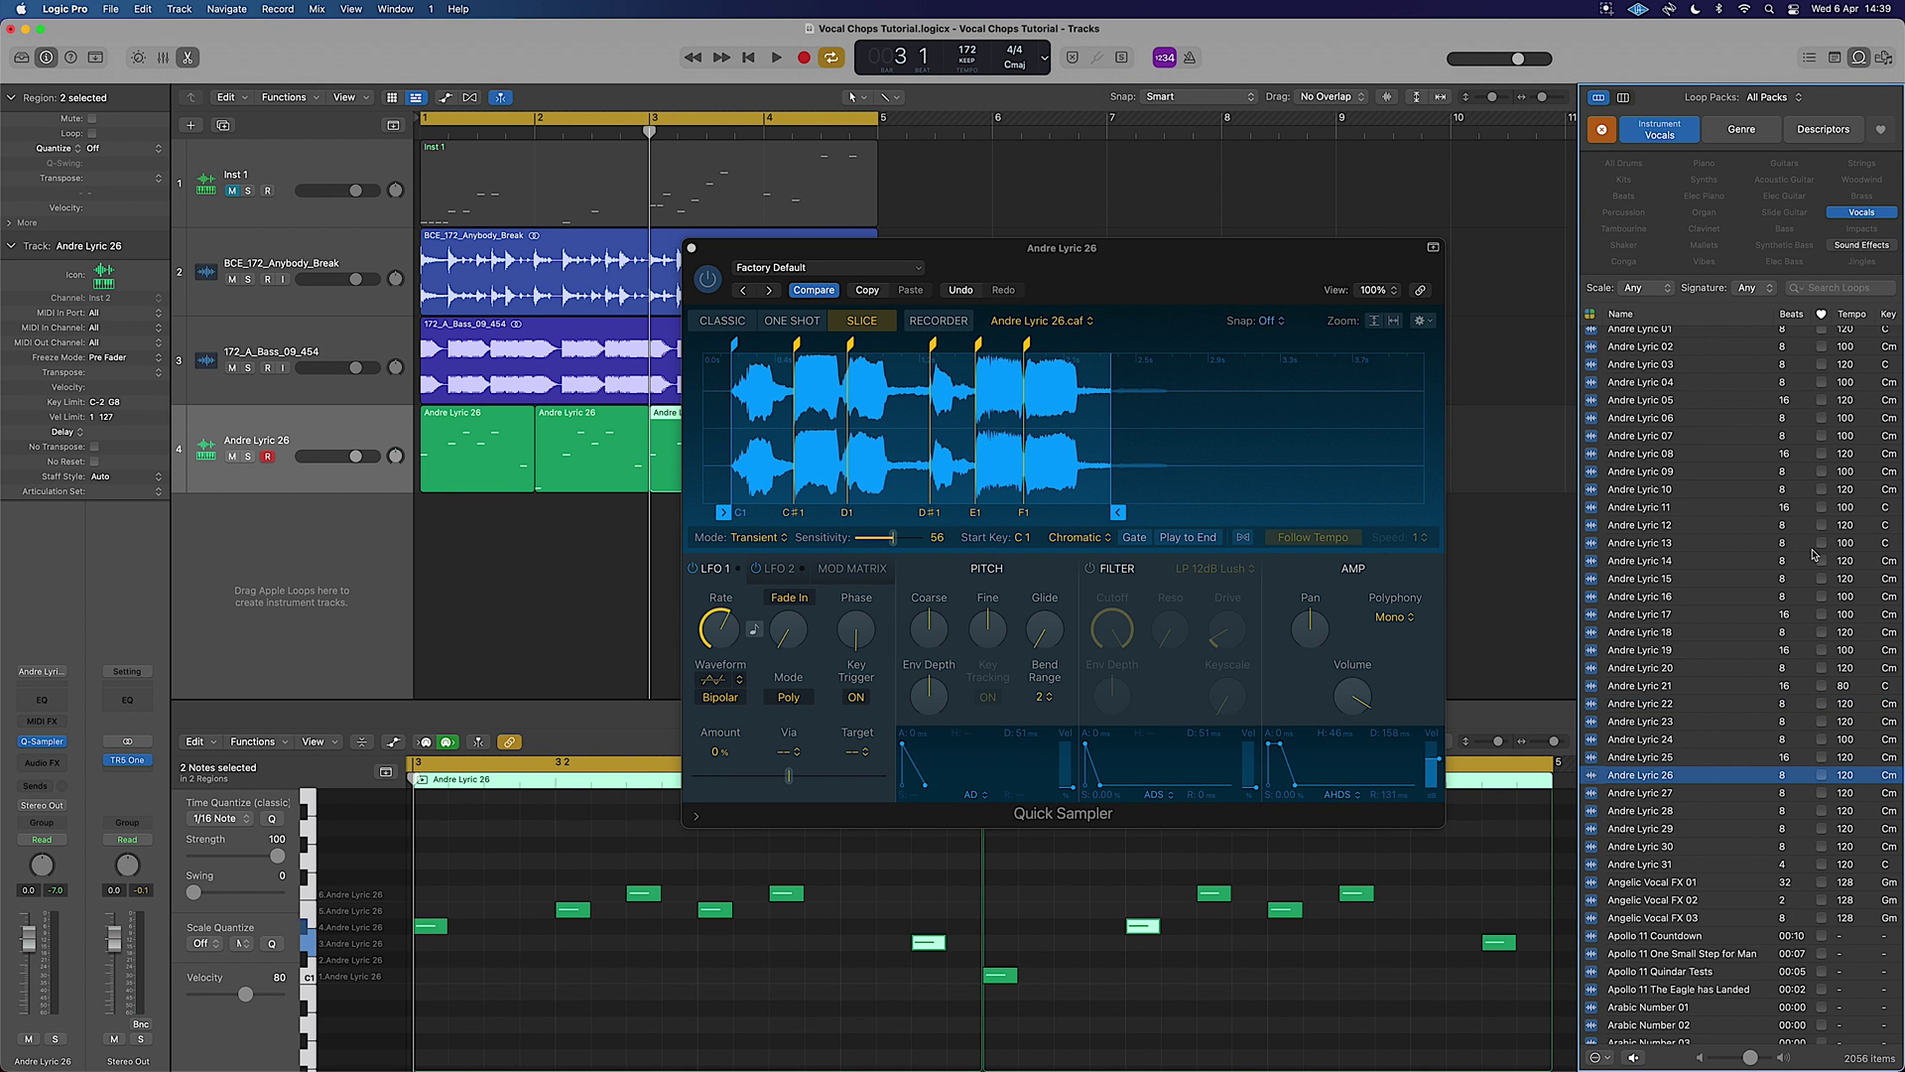
scroll(1627, 893, "down", 4)
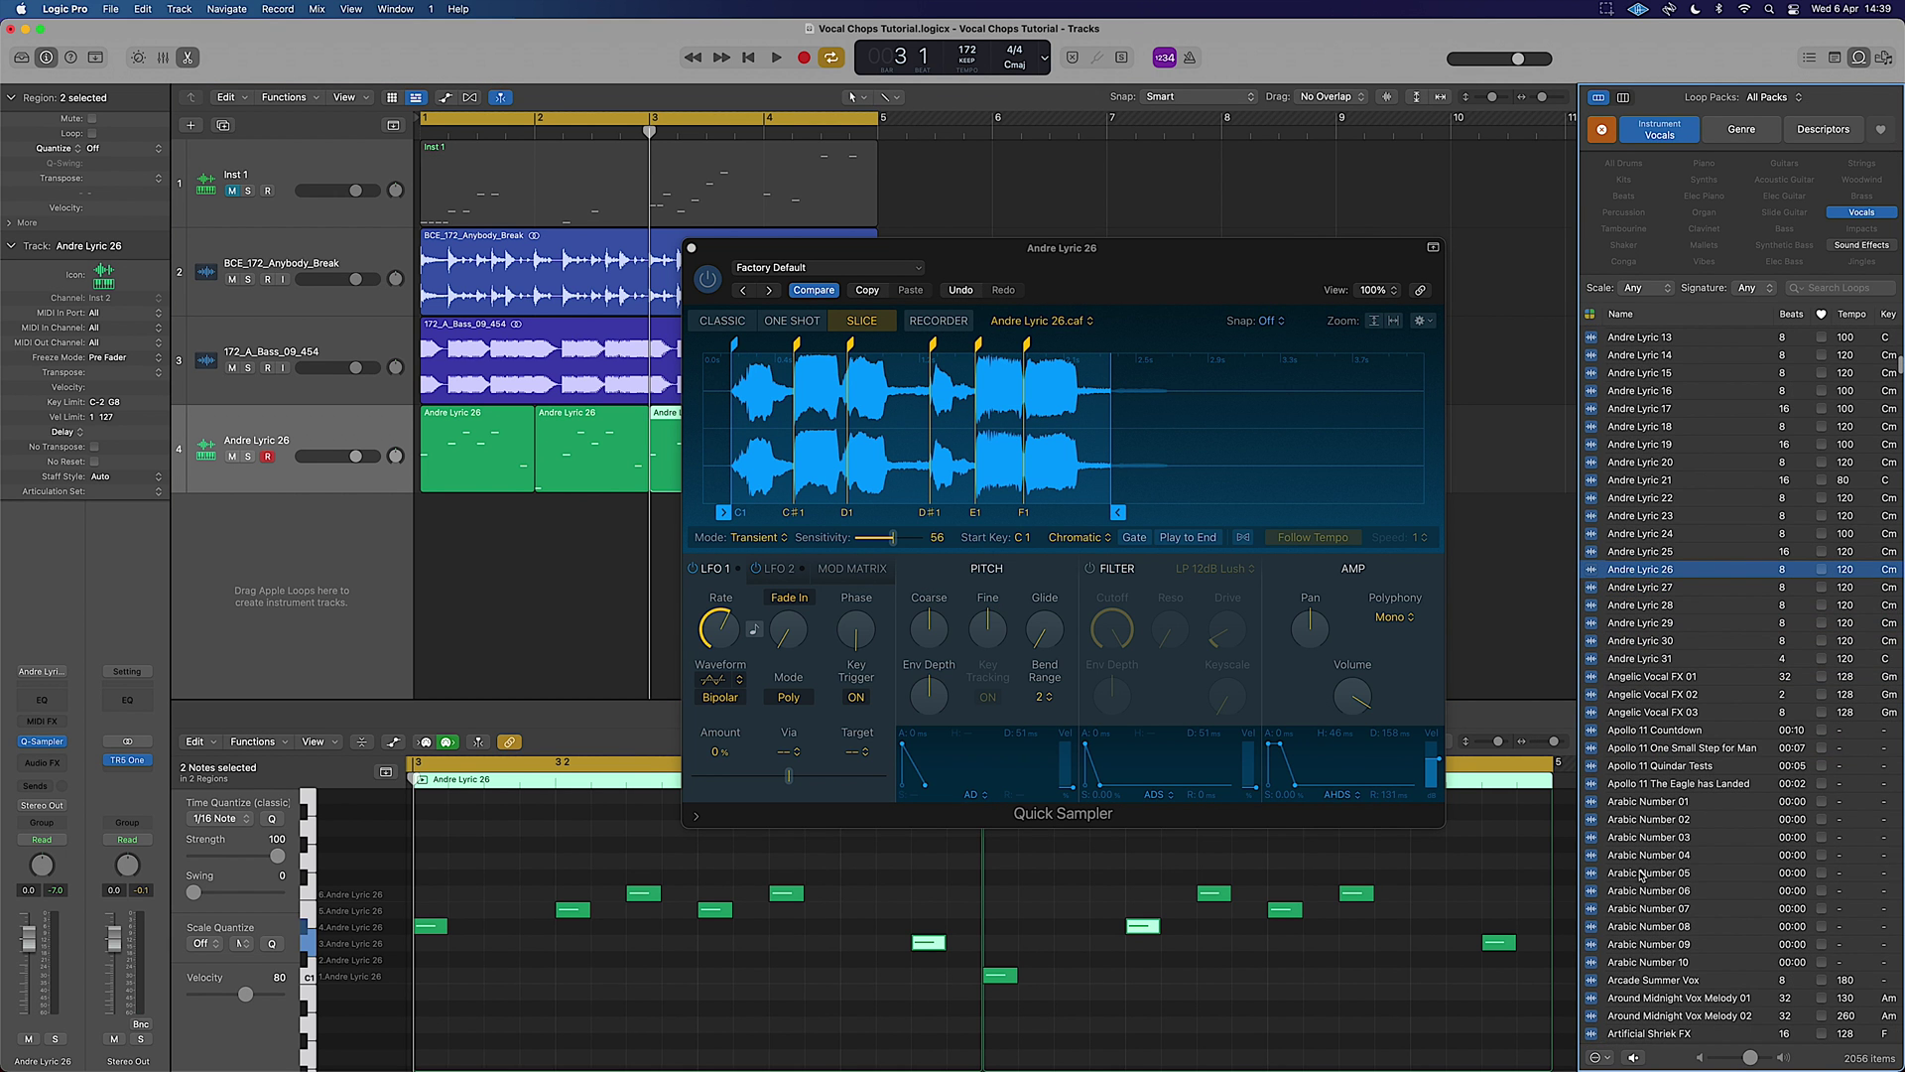
scroll(1655, 856, "down", 7)
left_click(1656, 804)
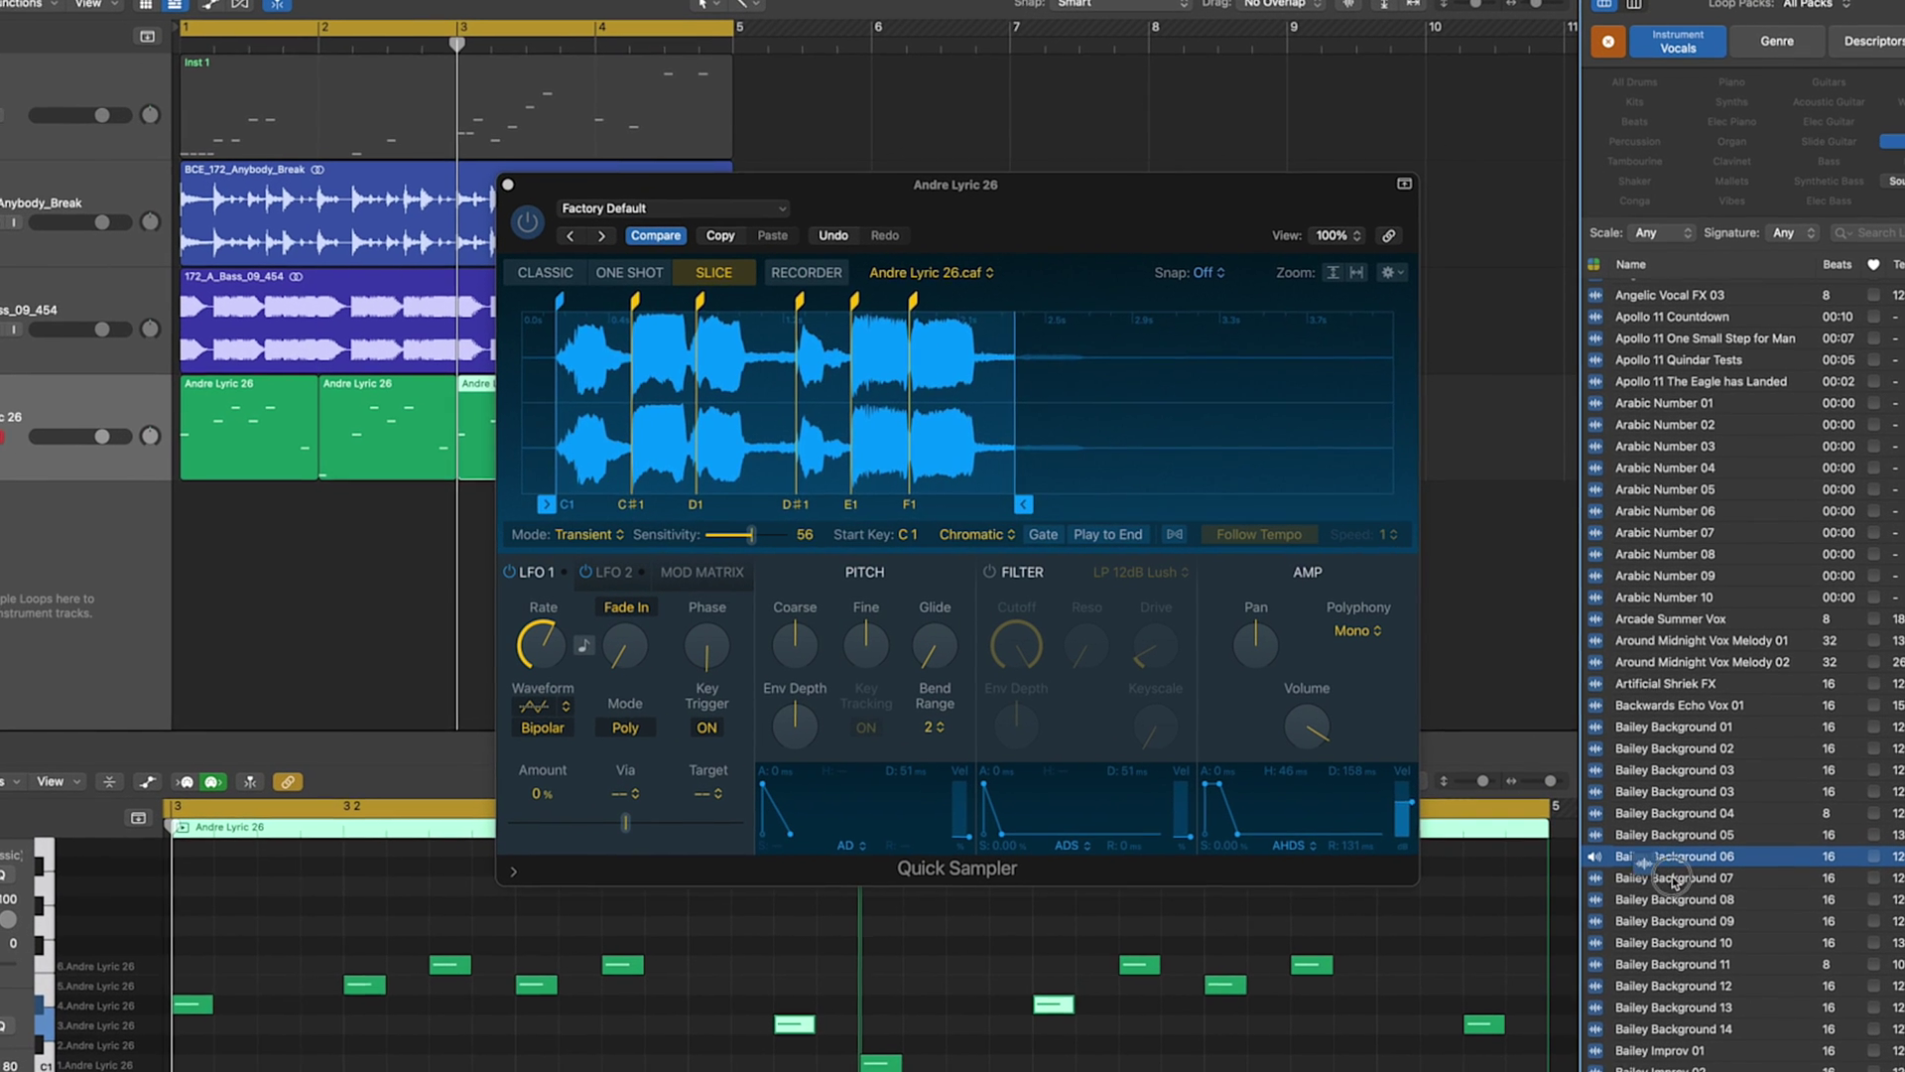
left_click_drag(1672, 878, 715, 424)
left_click_drag(704, 532, 707, 482)
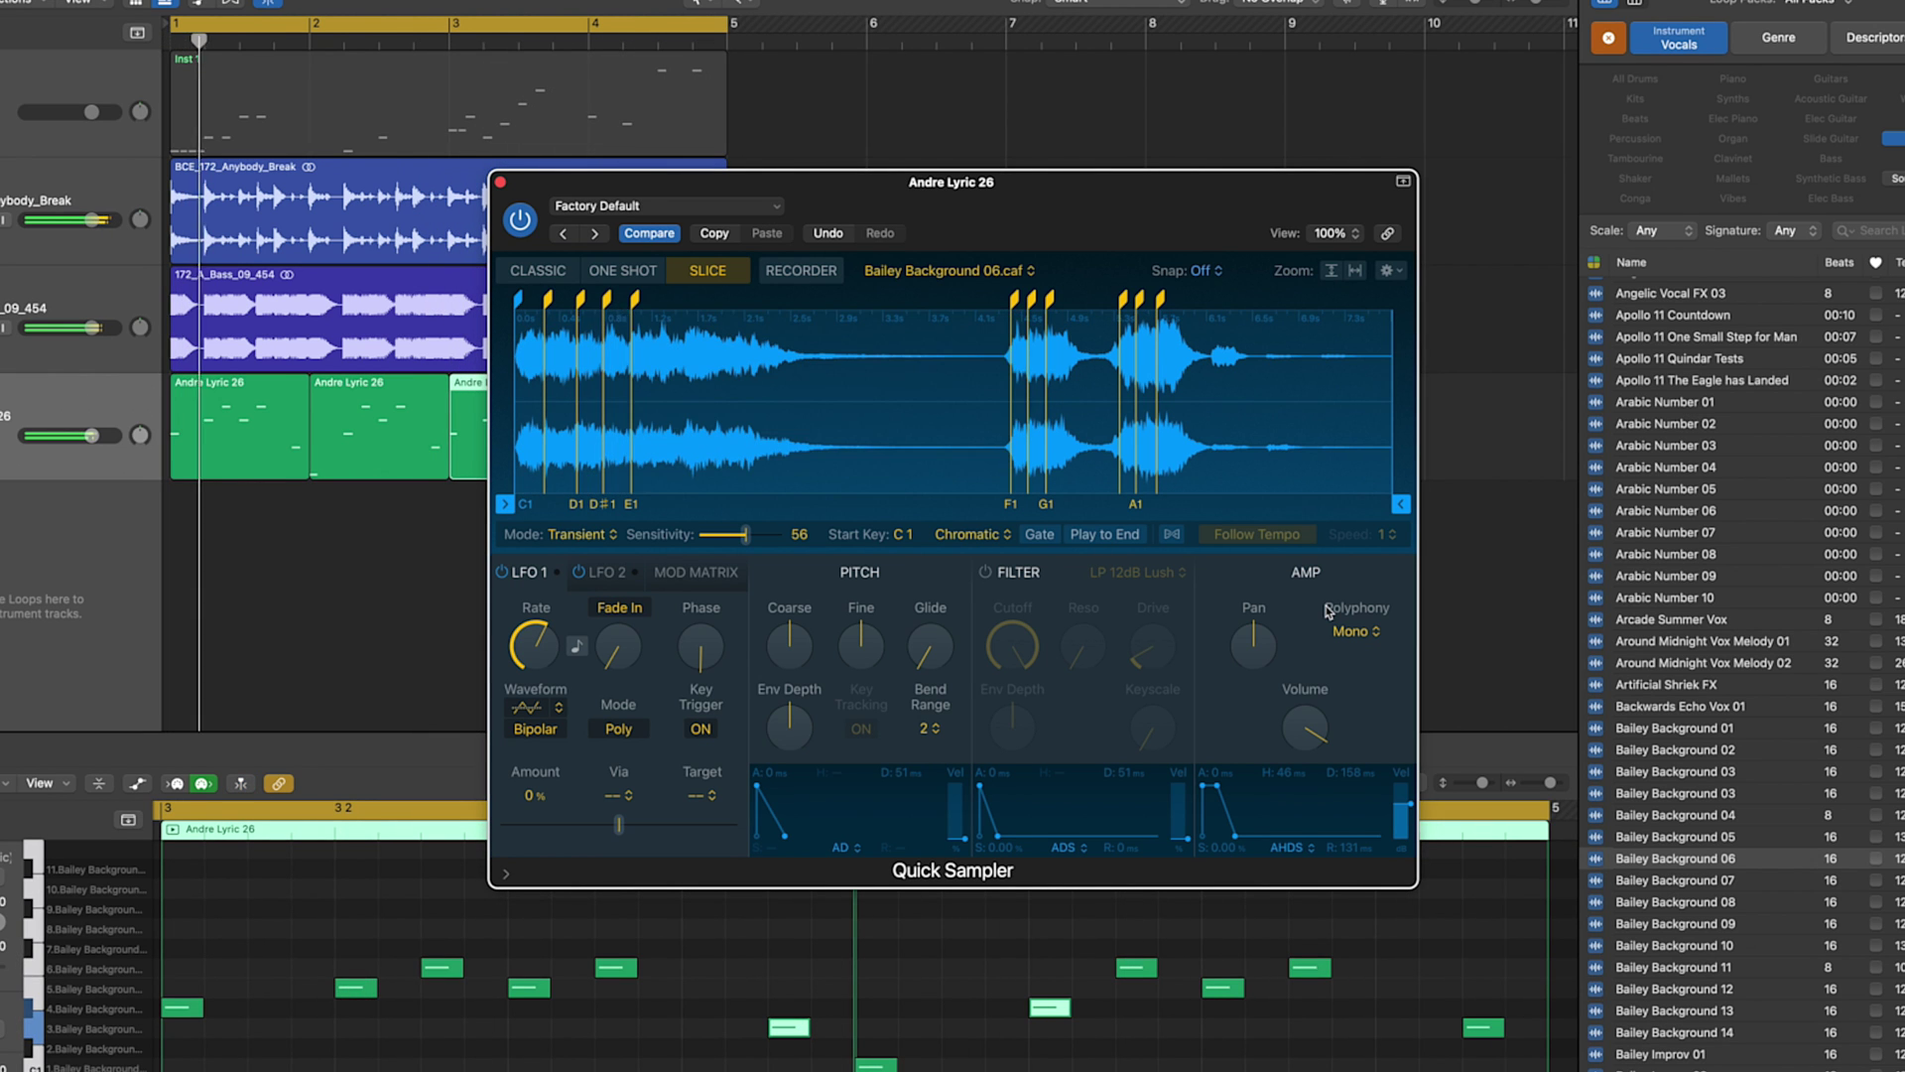
left_click_drag(1662, 1010, 668, 440)
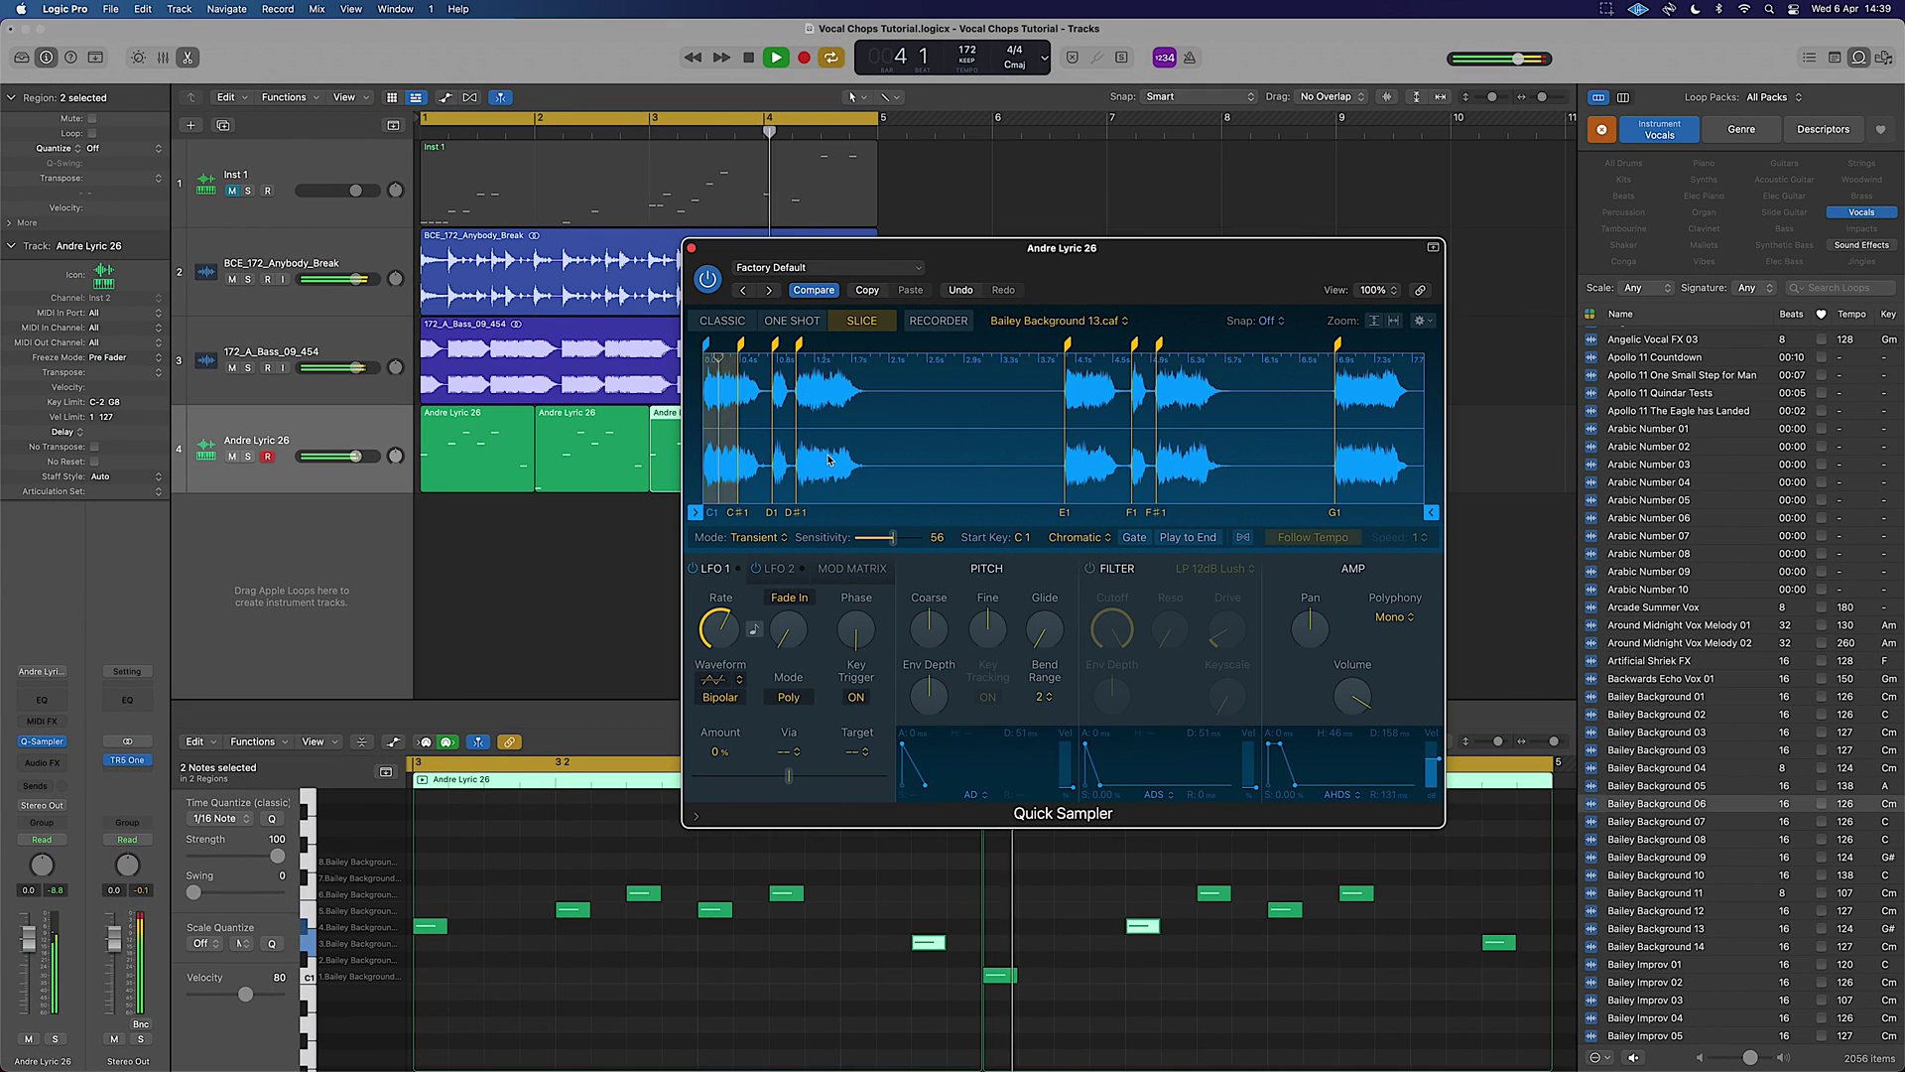
Step: Adjust slice sensitivity up and down, move the sample start later, then load Carla Background 01
left_click(893, 541)
left_click_drag(901, 544, 923, 549)
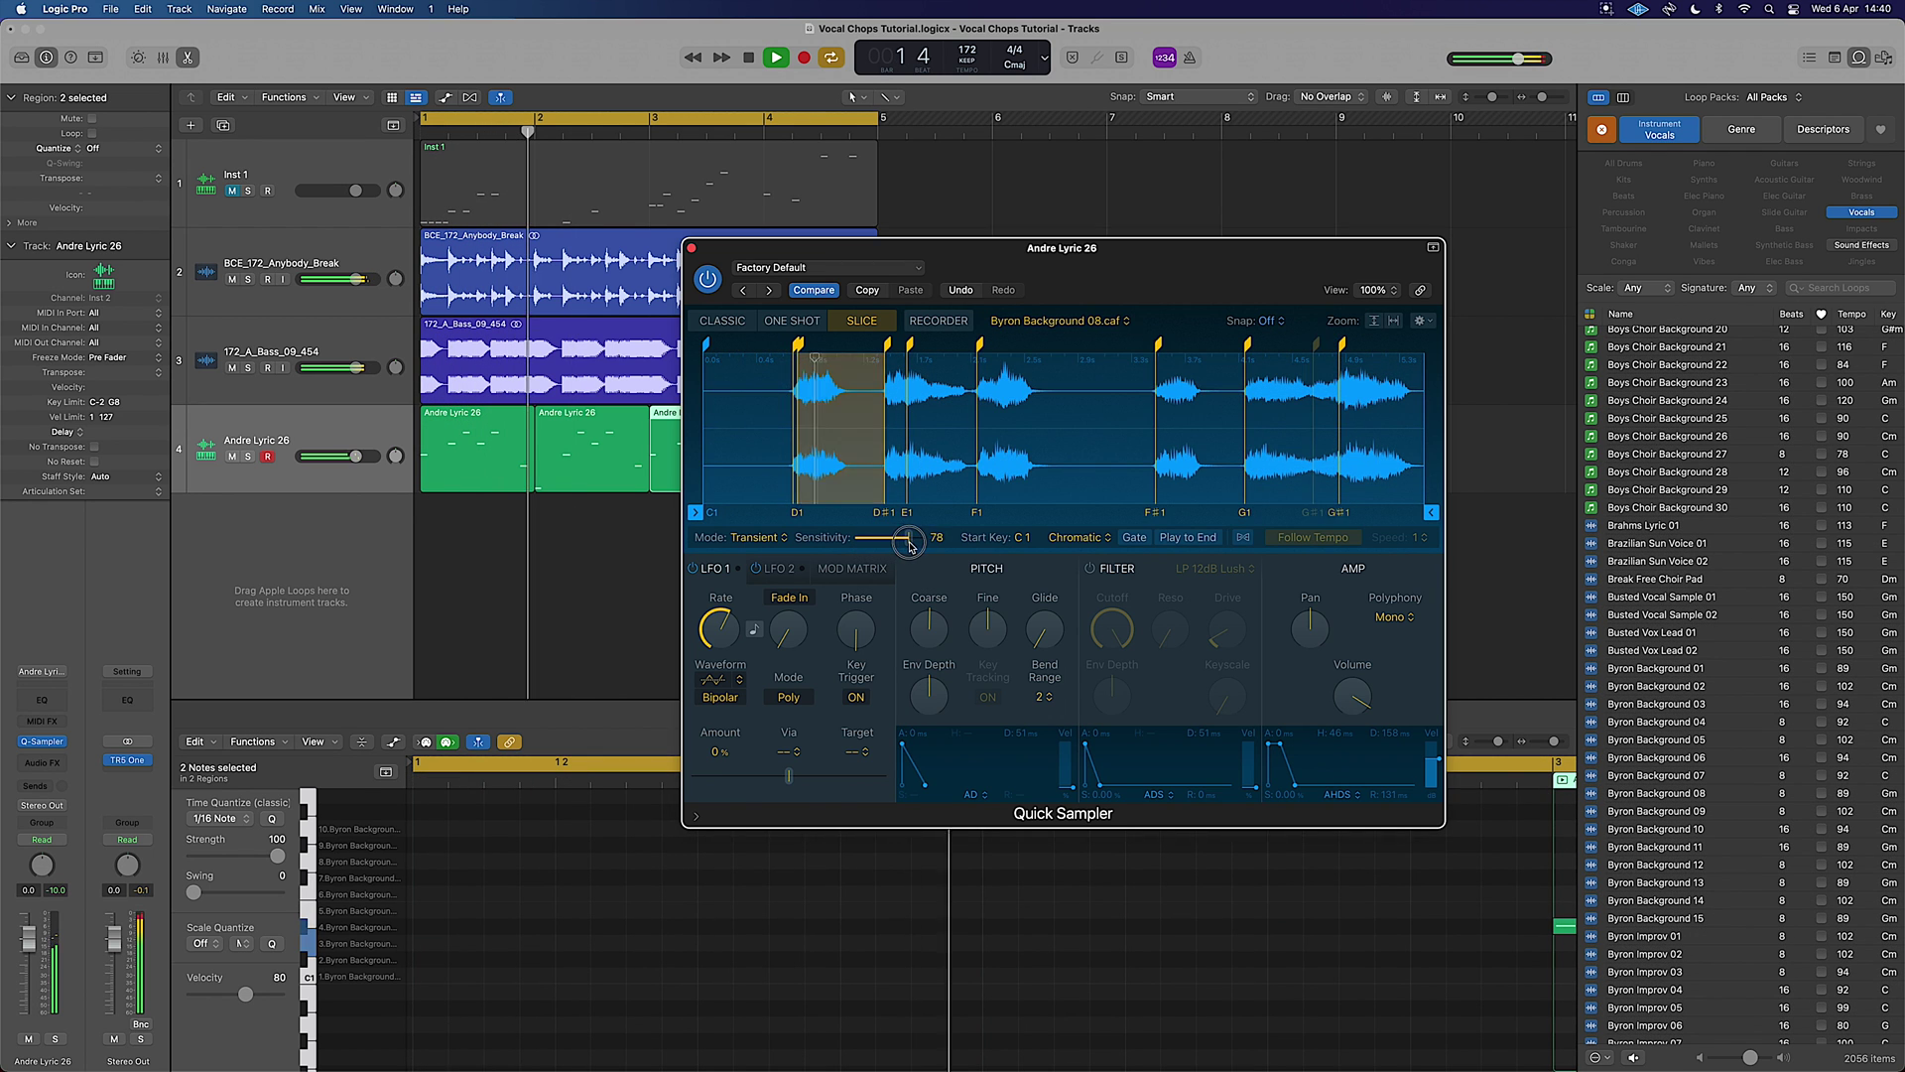
left_click_drag(910, 545, 887, 549)
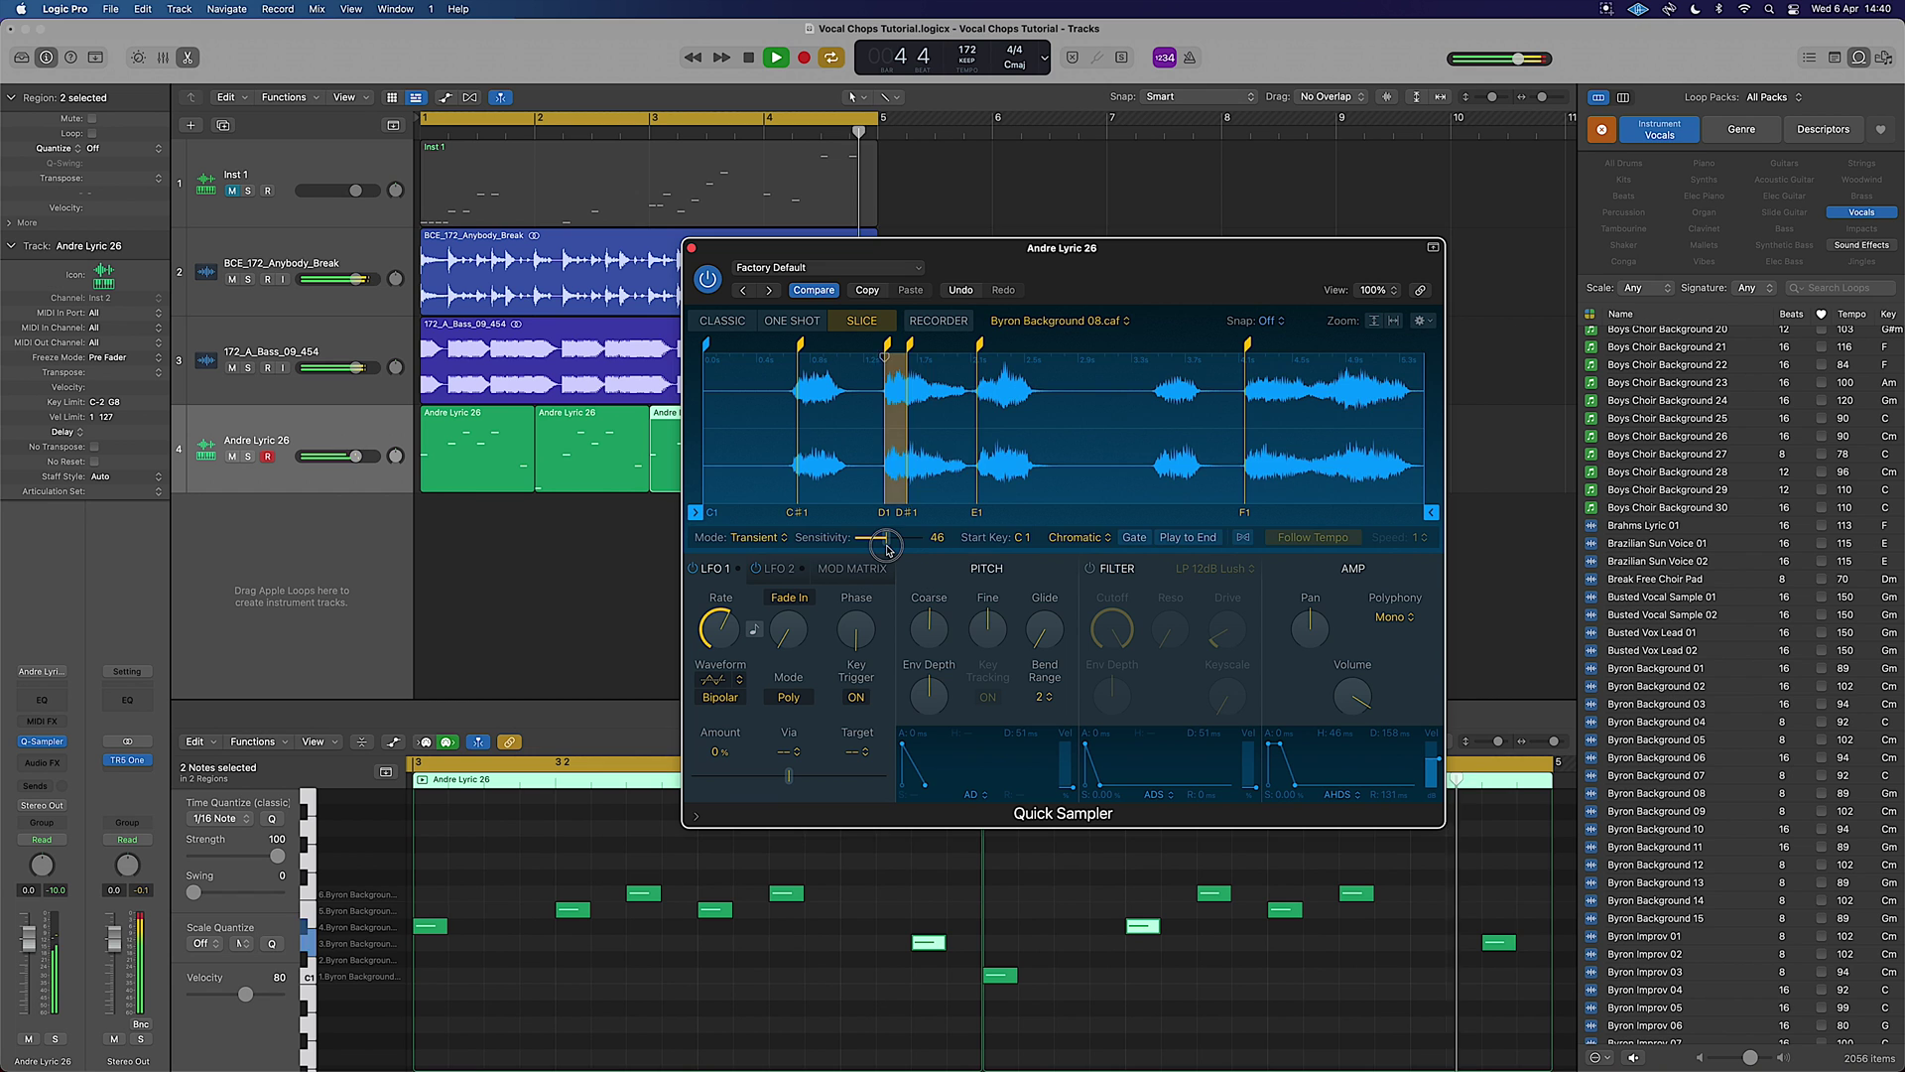
left_click_drag(705, 343, 794, 347)
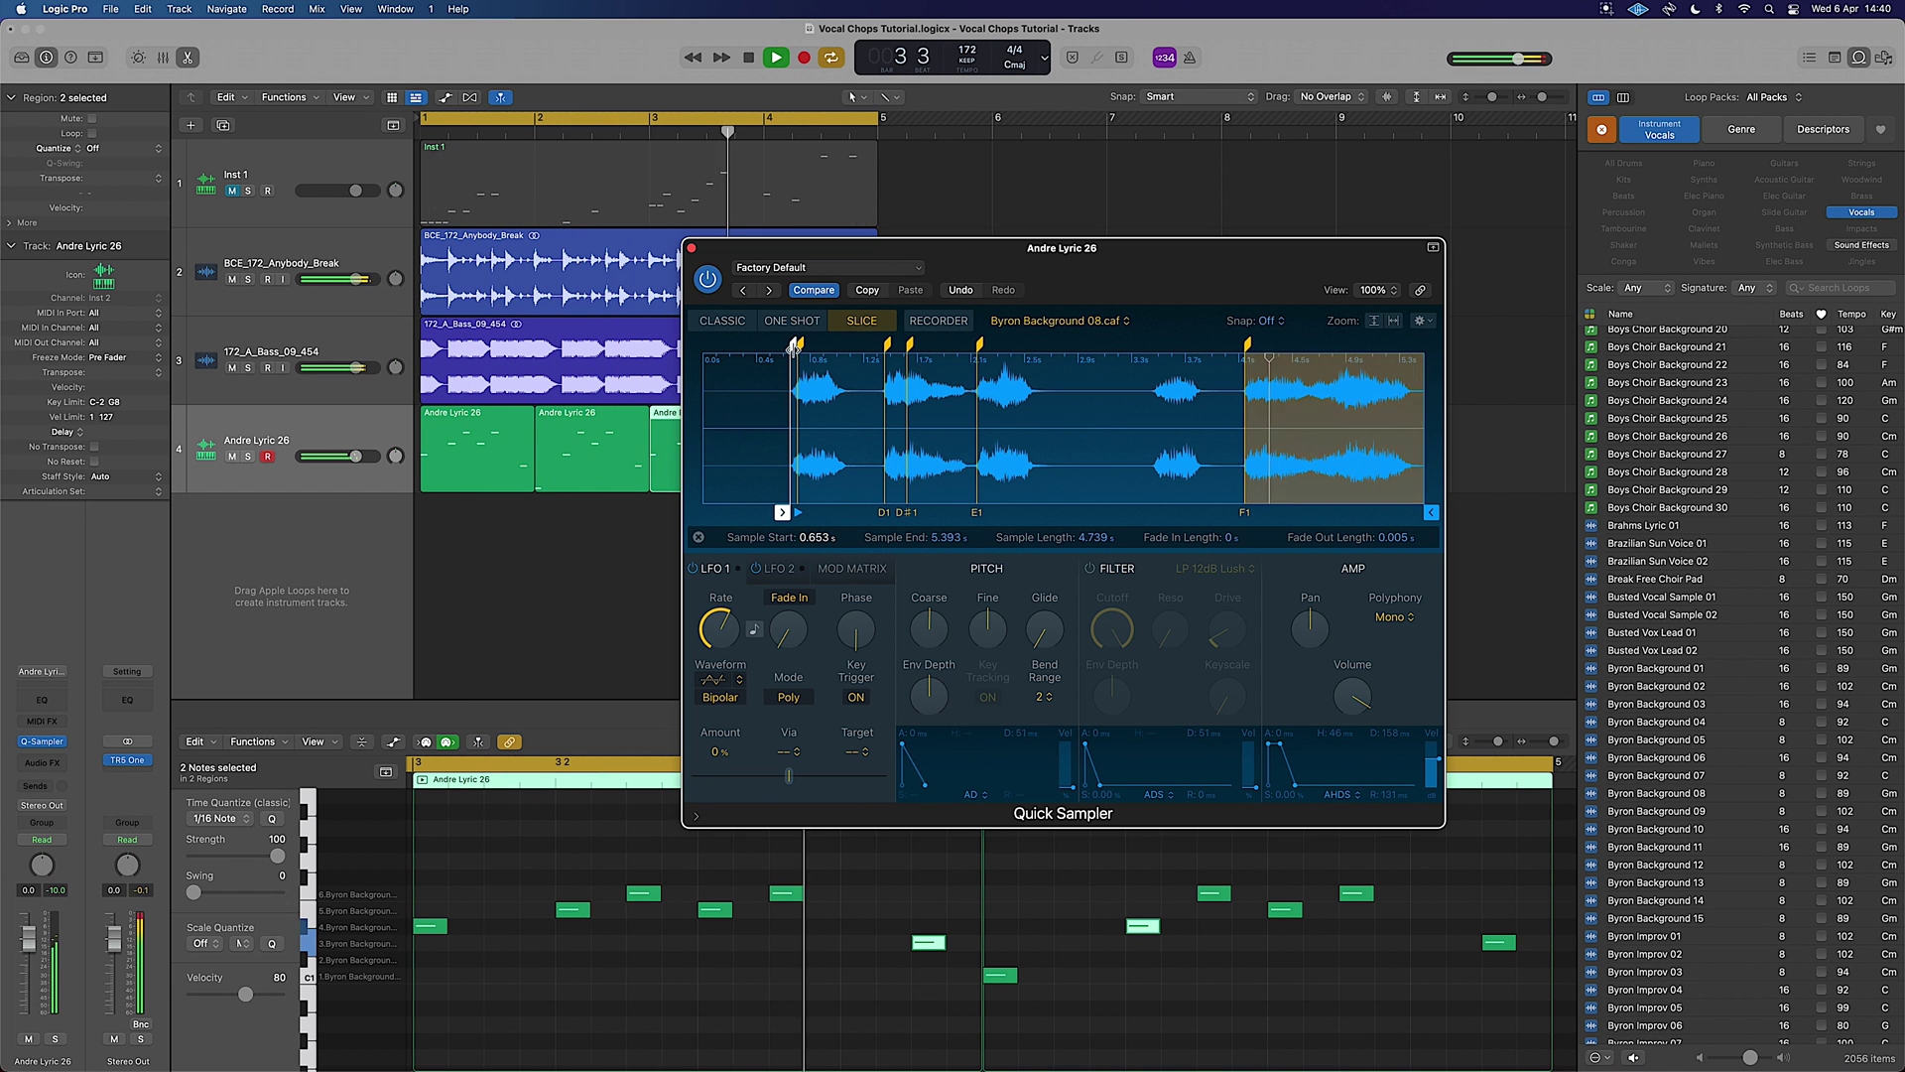
scroll(1665, 836, "down", 10)
left_click_drag(1665, 836, 885, 442)
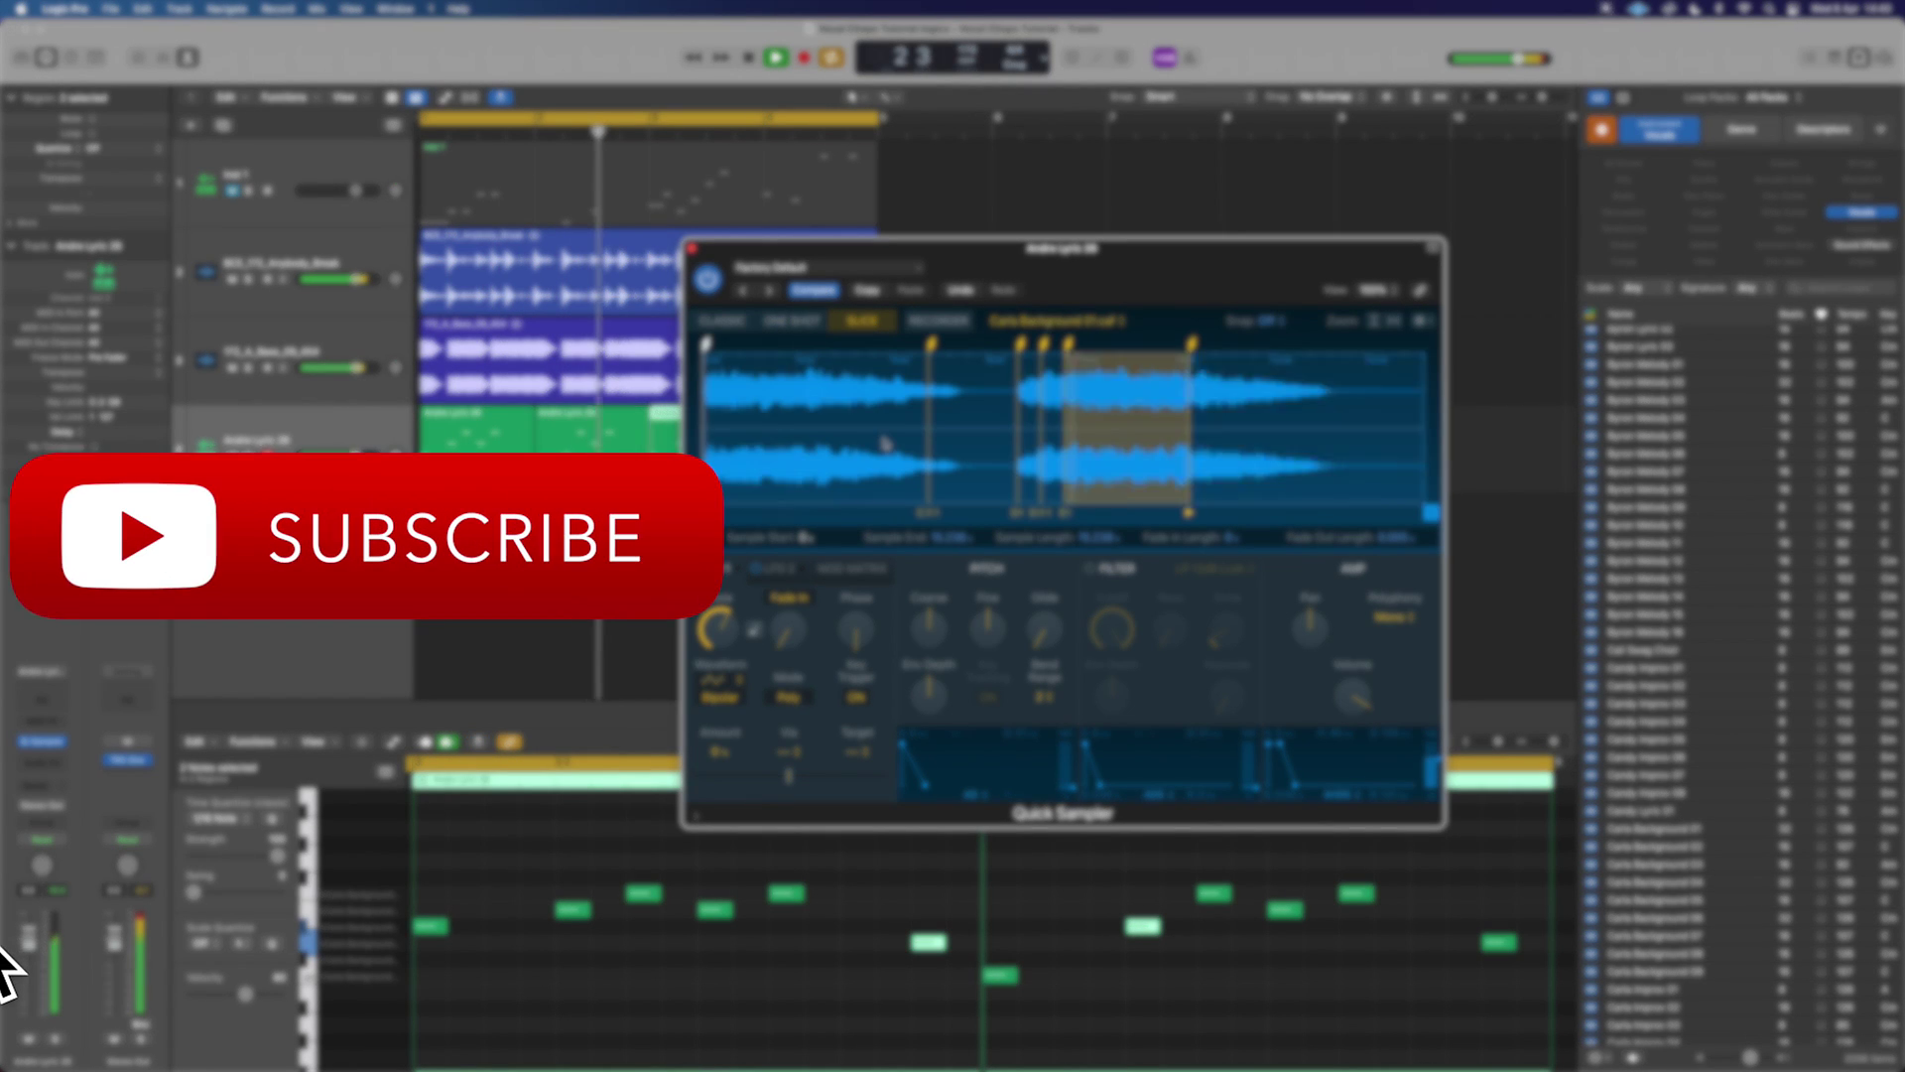